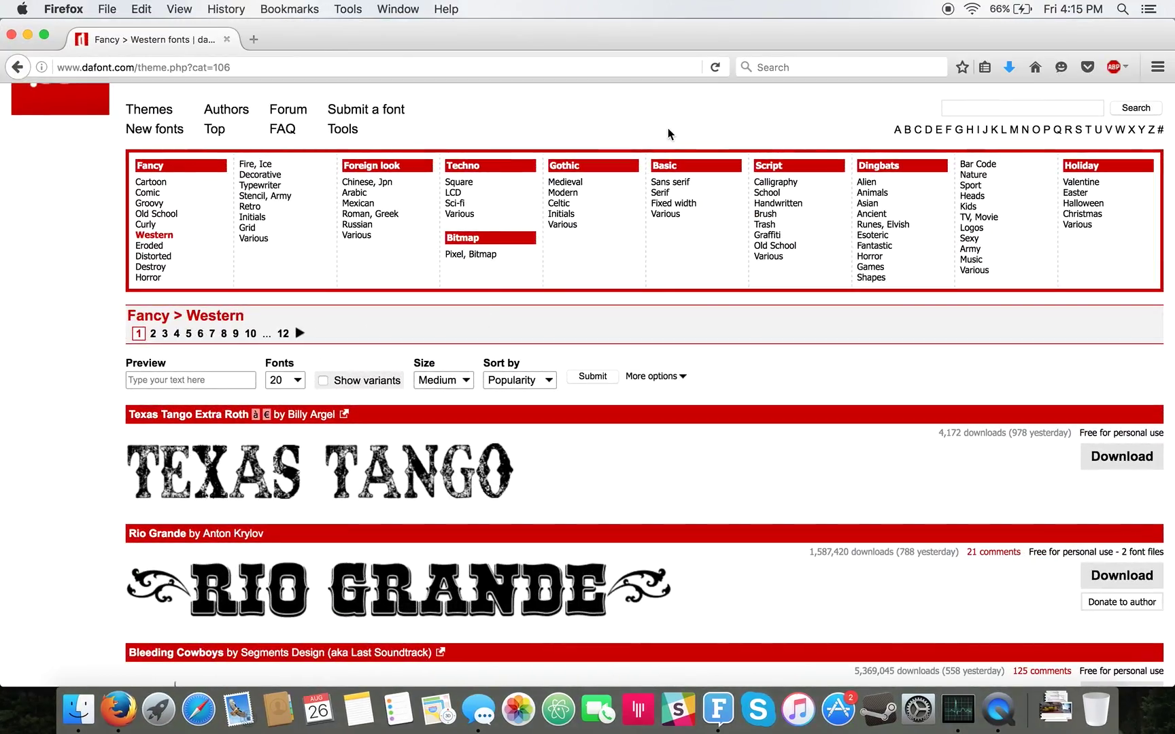
Step: Browse dafont.com's Western fonts, then open the Script > Calligraphy category
scroll(667, 128, up, 3)
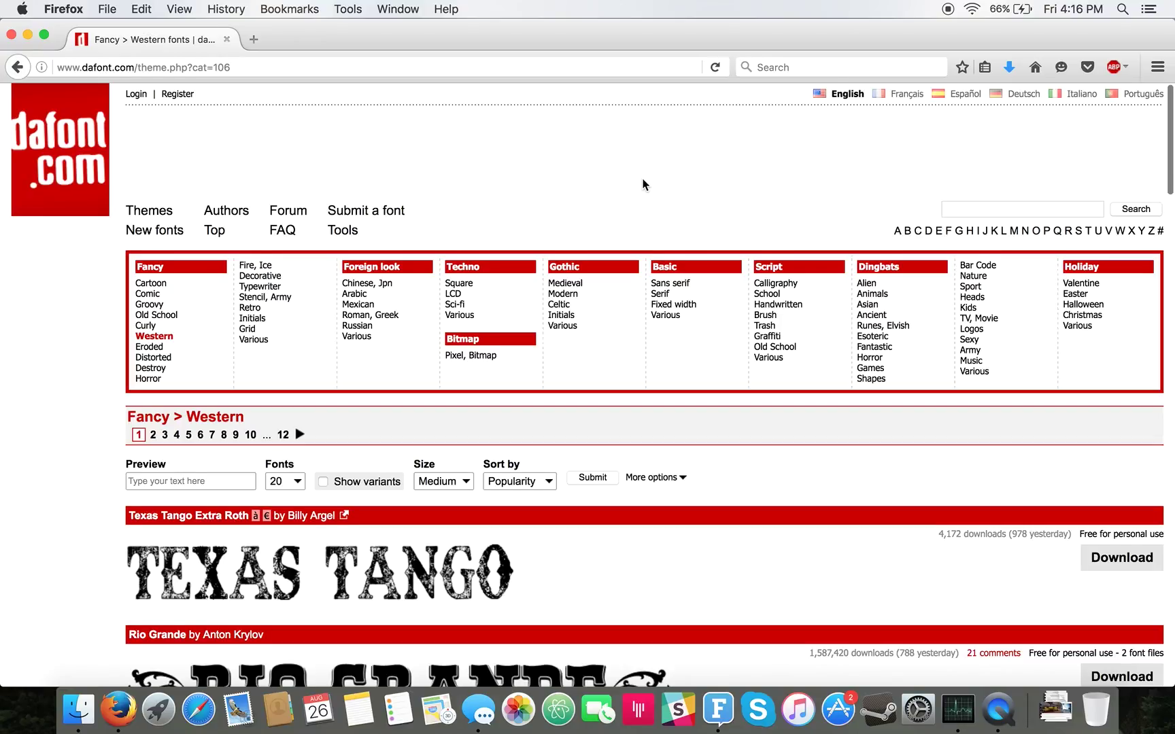
scroll(644, 185, down, 2)
scroll(644, 184, up, 2)
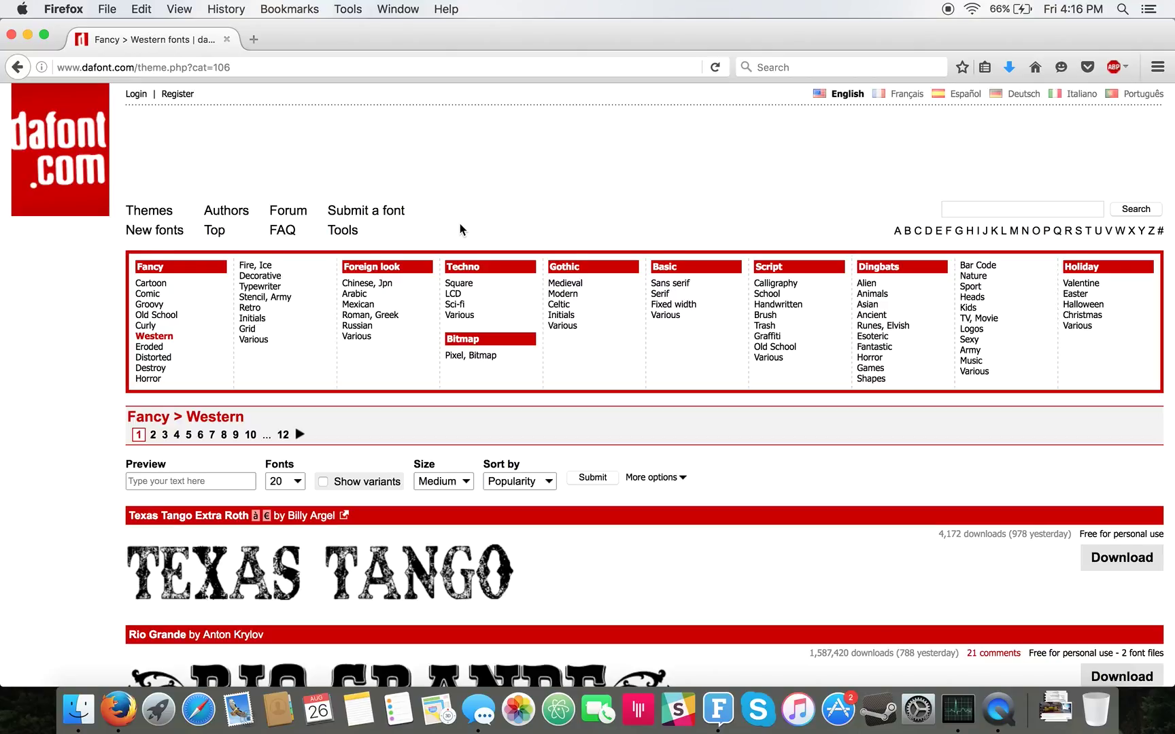
scroll(460, 229, down, 2)
scroll(462, 230, up, 2)
scroll(1005, 515, down, 1)
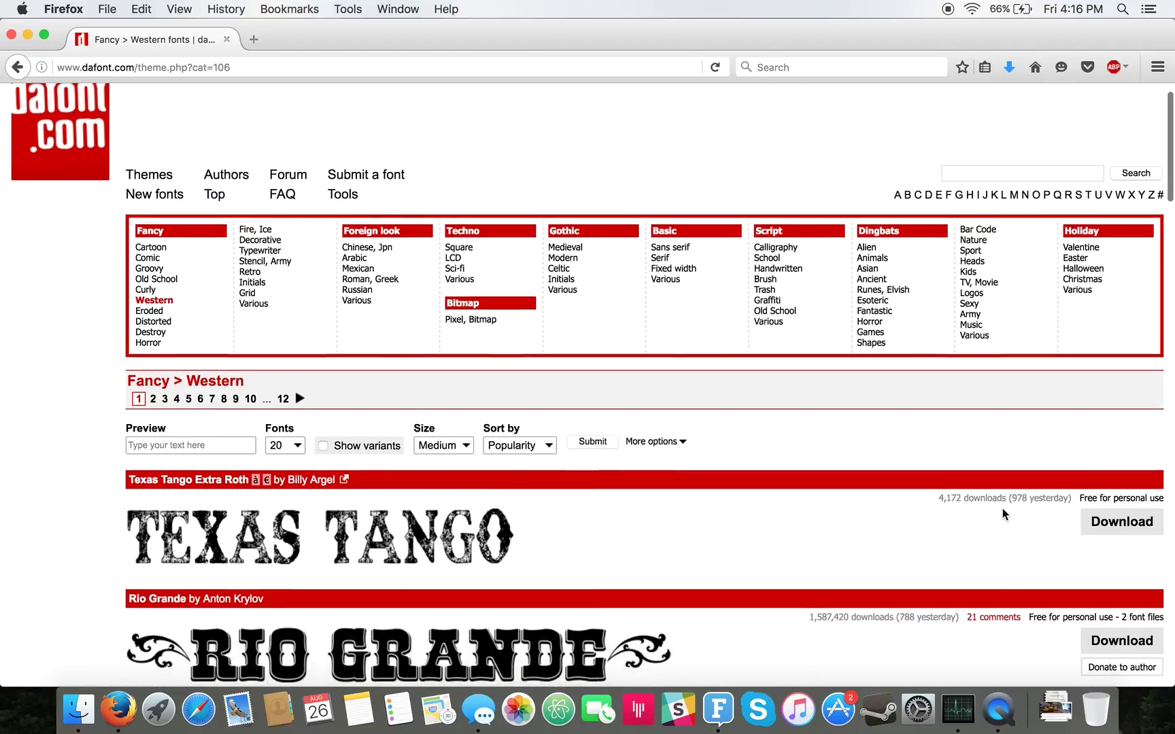
scroll(803, 397, up, 1)
scroll(918, 521, down, 2)
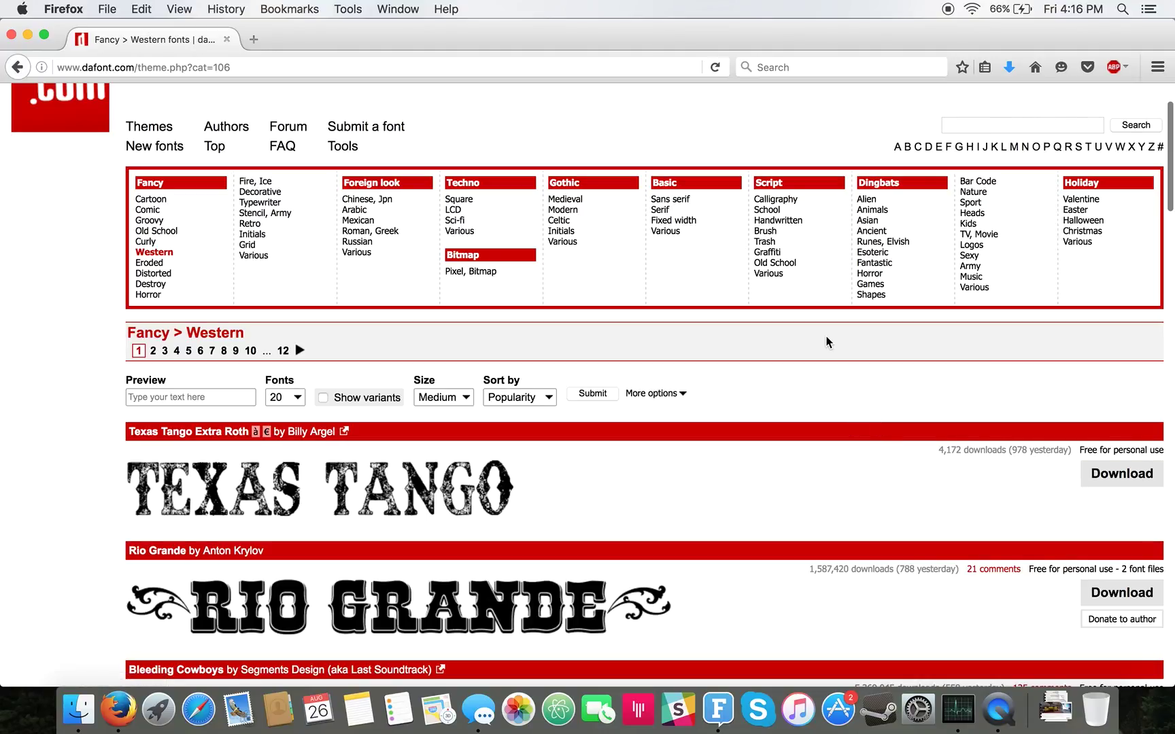
scroll(827, 342, down, 3)
scroll(828, 344, down, 3)
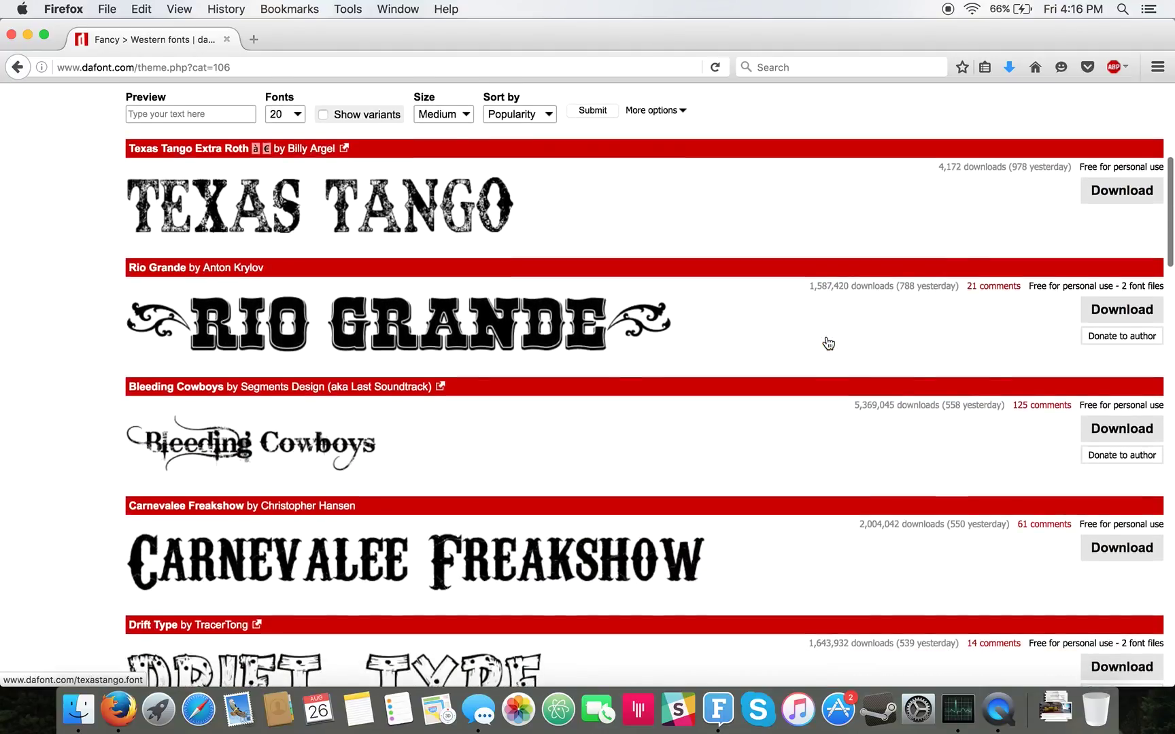
scroll(827, 341, up, 6)
scroll(827, 342, up, 3)
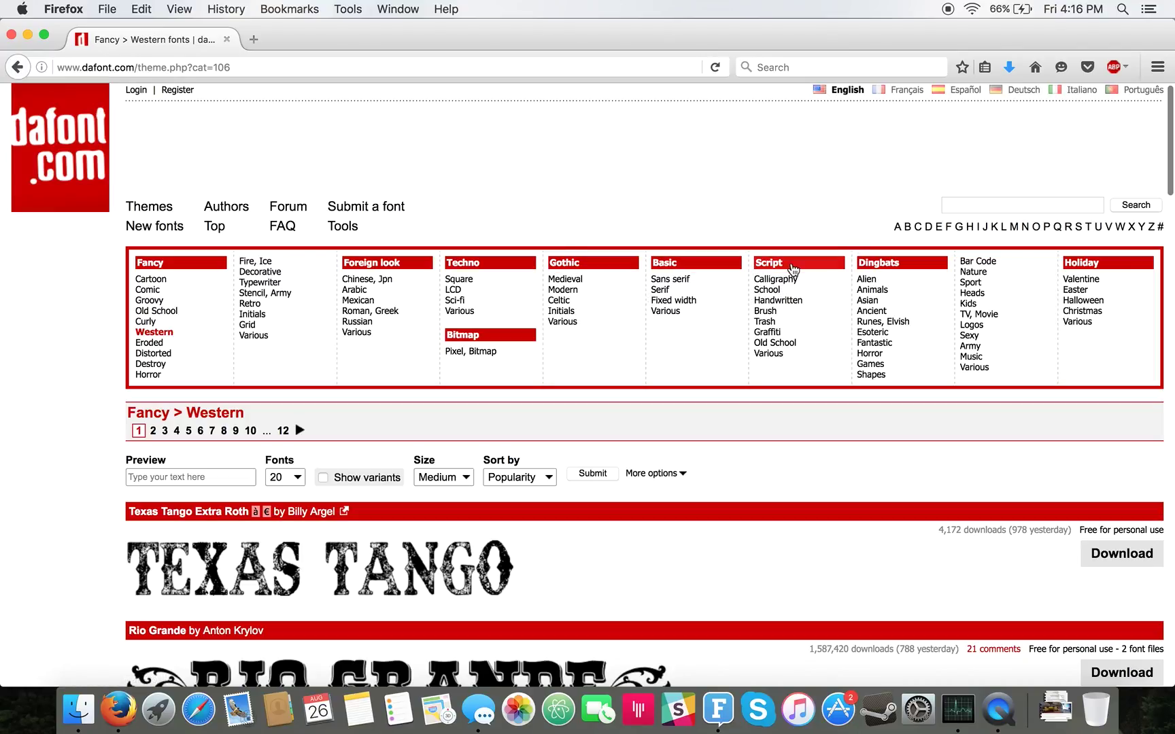
click(778, 278)
Step: Download the Street Gathering font archive and minimize Firefox to reveal the desktop
scroll(430, 323, down, 7)
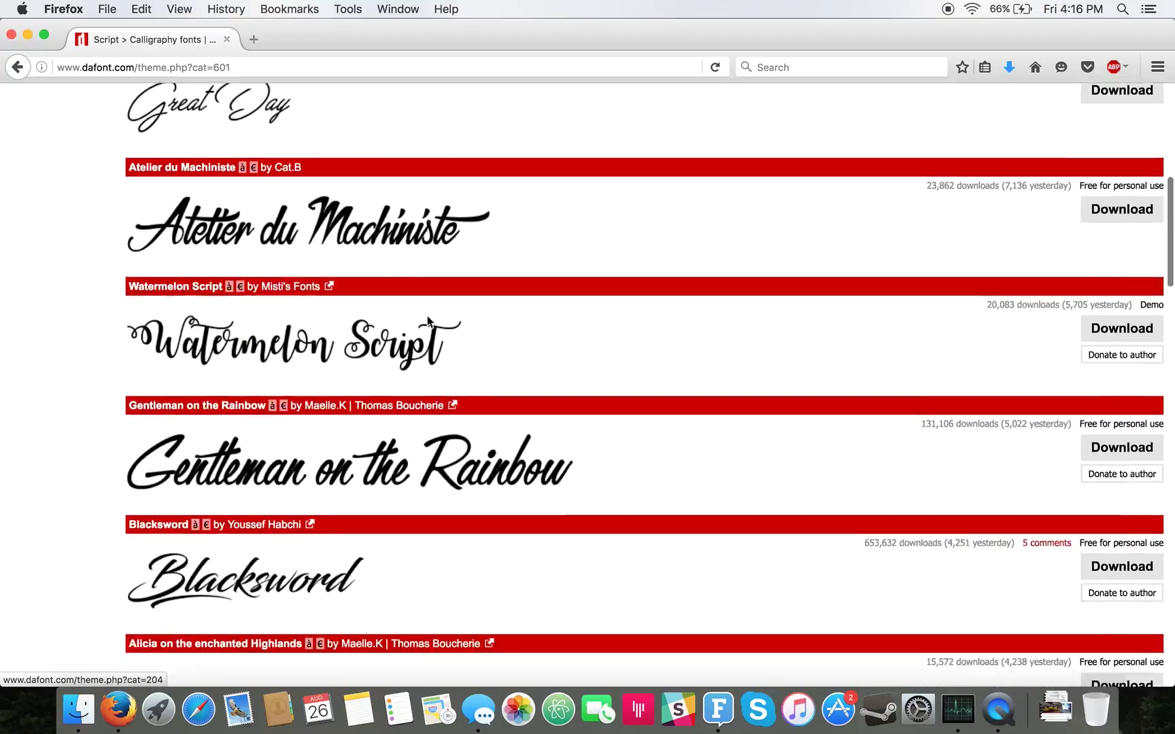
scroll(873, 406, up, 4)
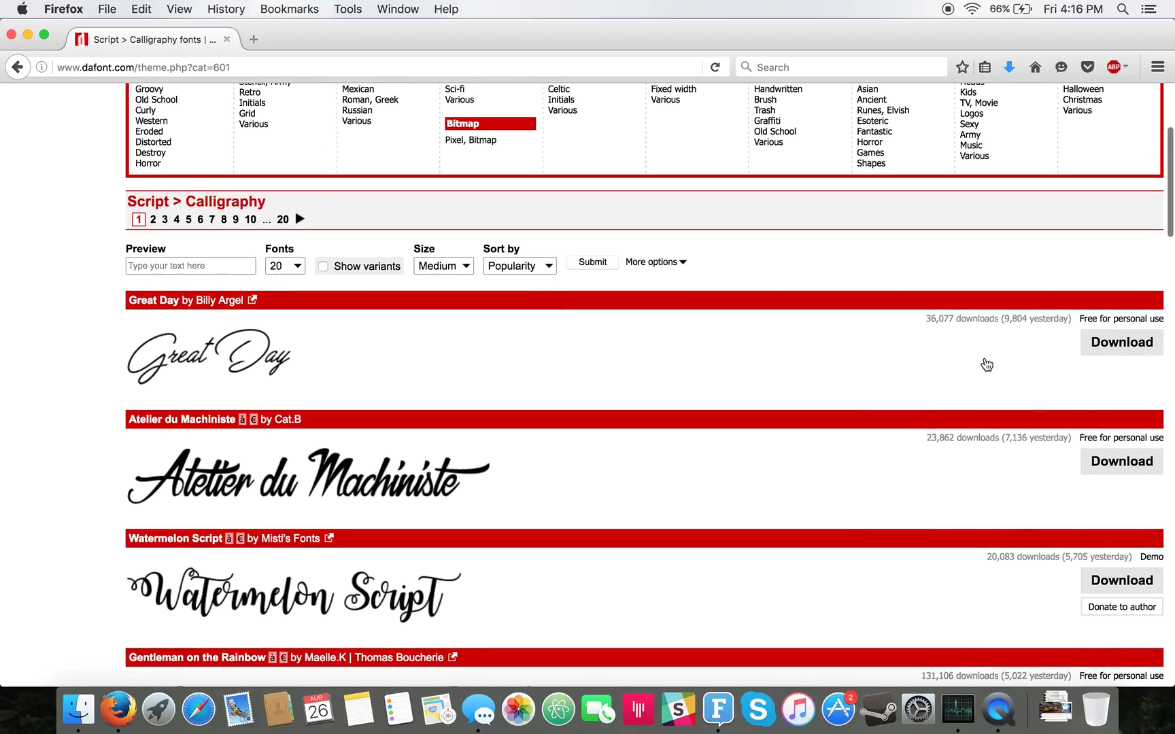
scroll(948, 564, down, 9)
scroll(948, 565, up, 8)
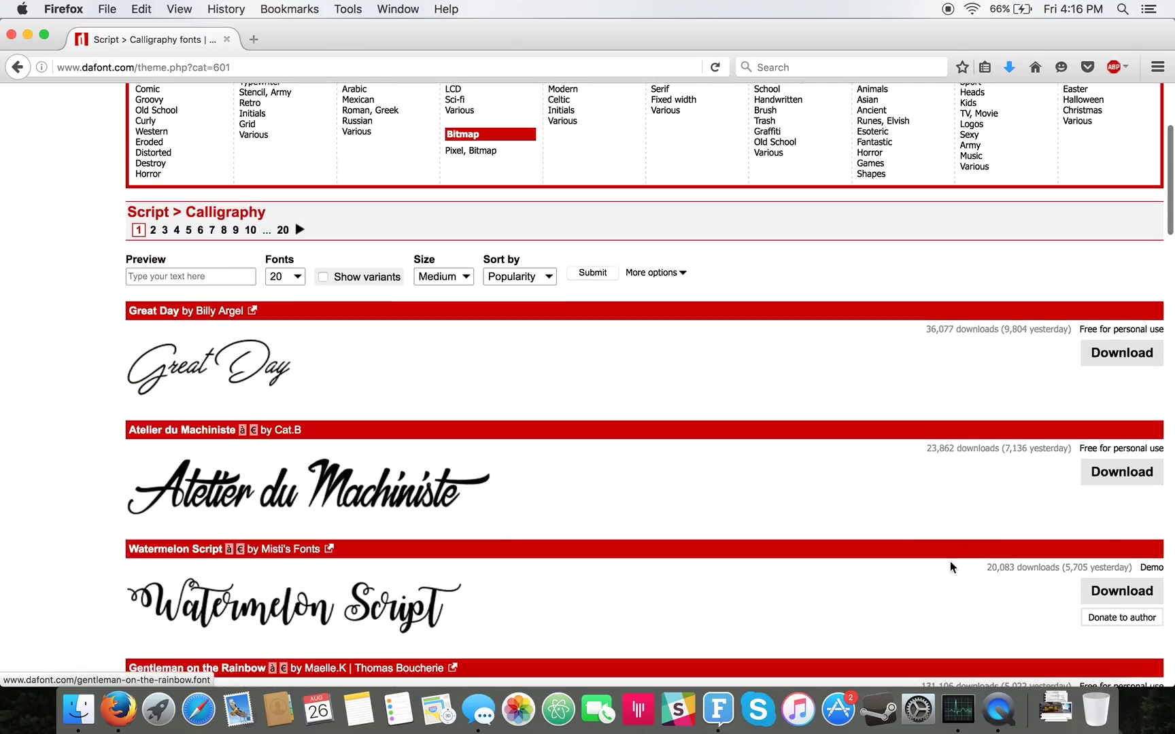
click(1150, 480)
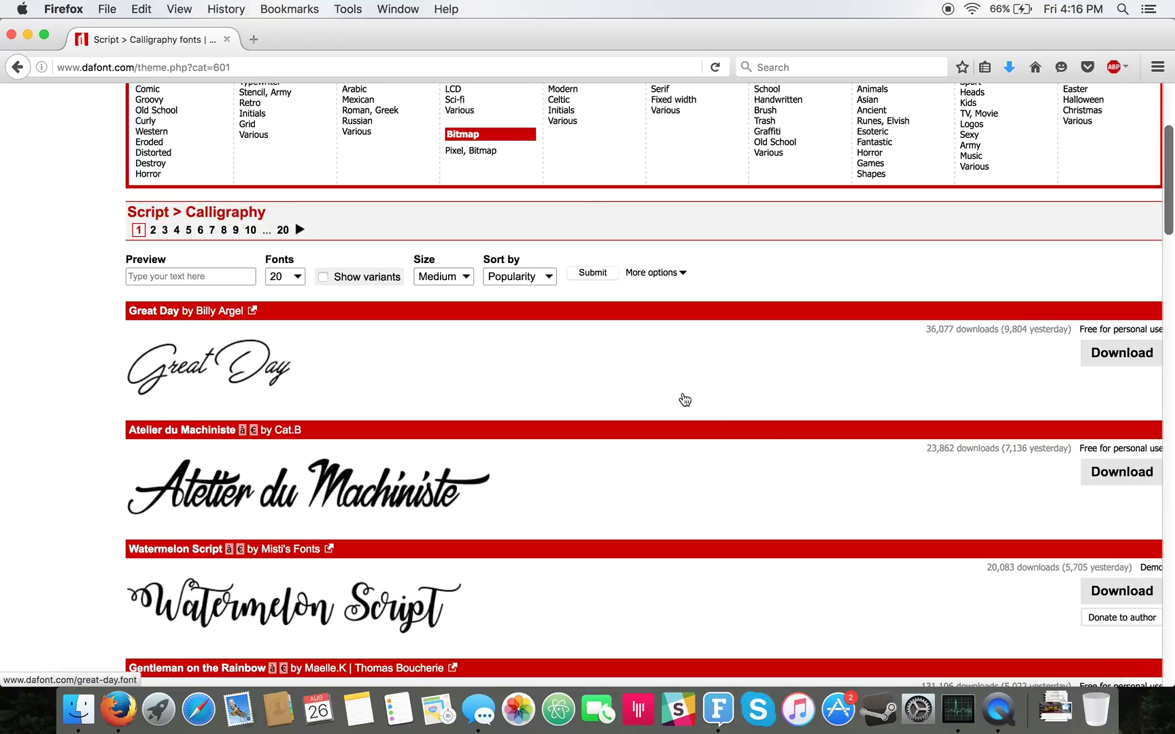
click(27, 36)
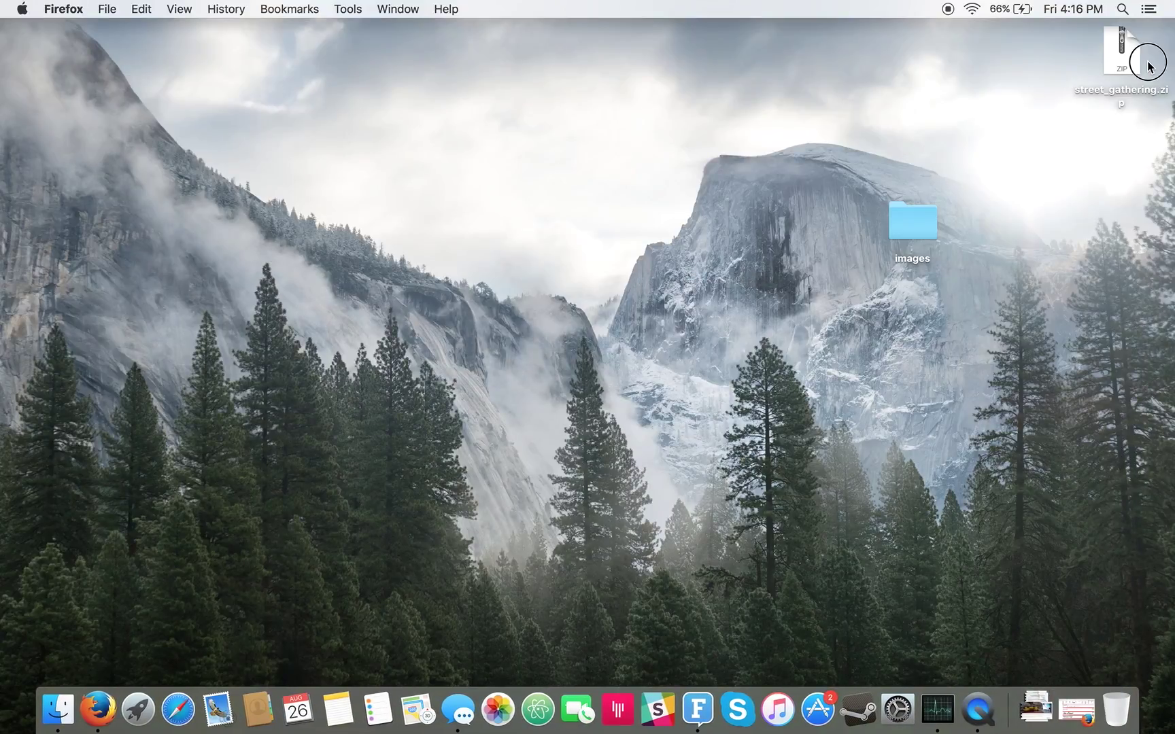
Step: Extract street_gathering.zip on the desktop and confirm the folder contains Street Gathering.ttf
click(1148, 65)
drag(1126, 52, 495, 247)
double_click(484, 251)
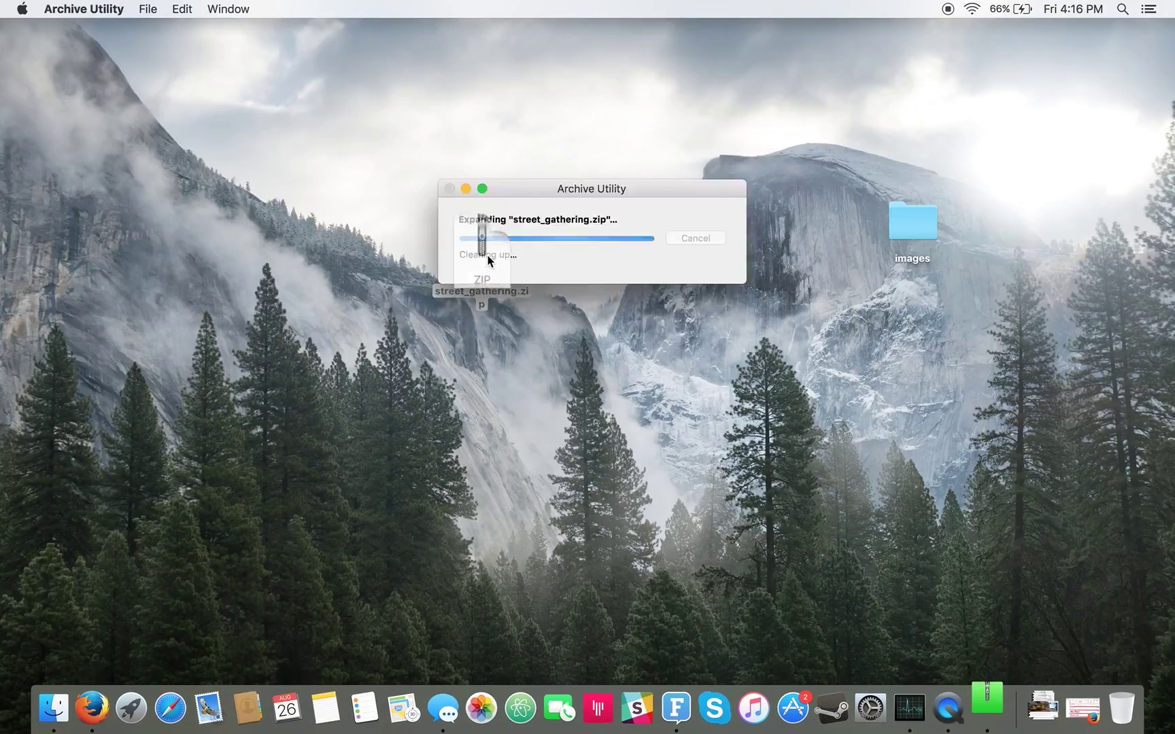
click(625, 306)
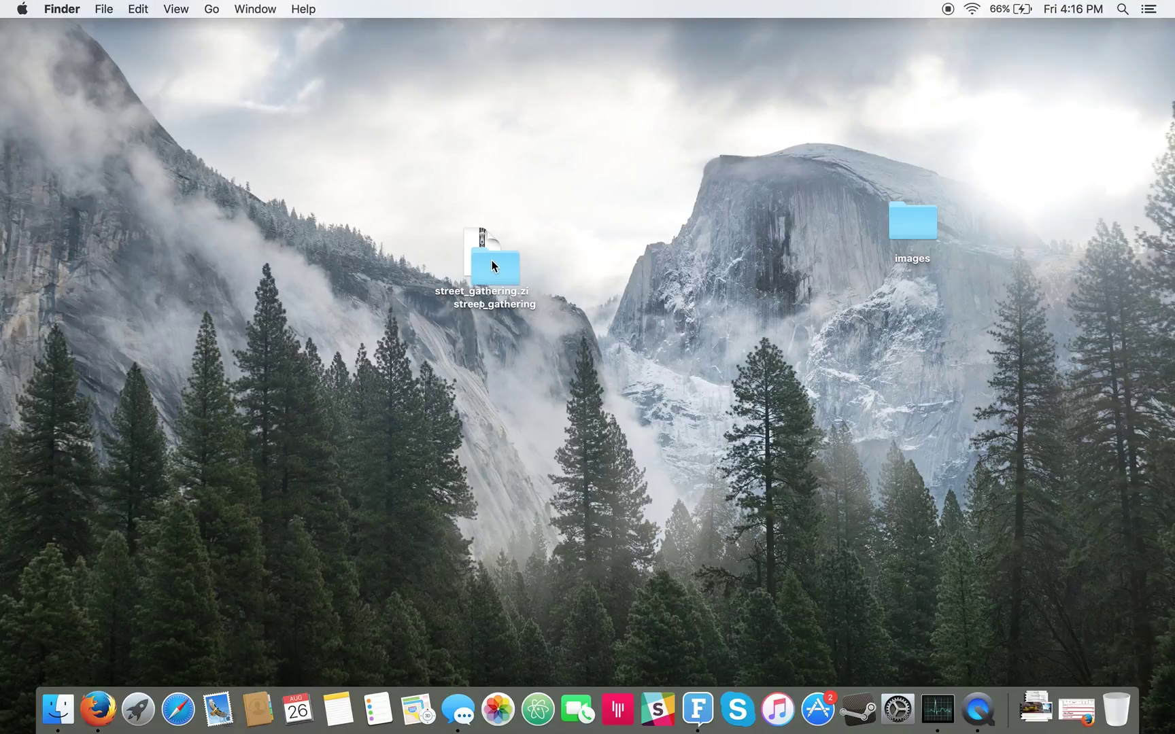
drag(494, 266, 647, 263)
click(647, 264)
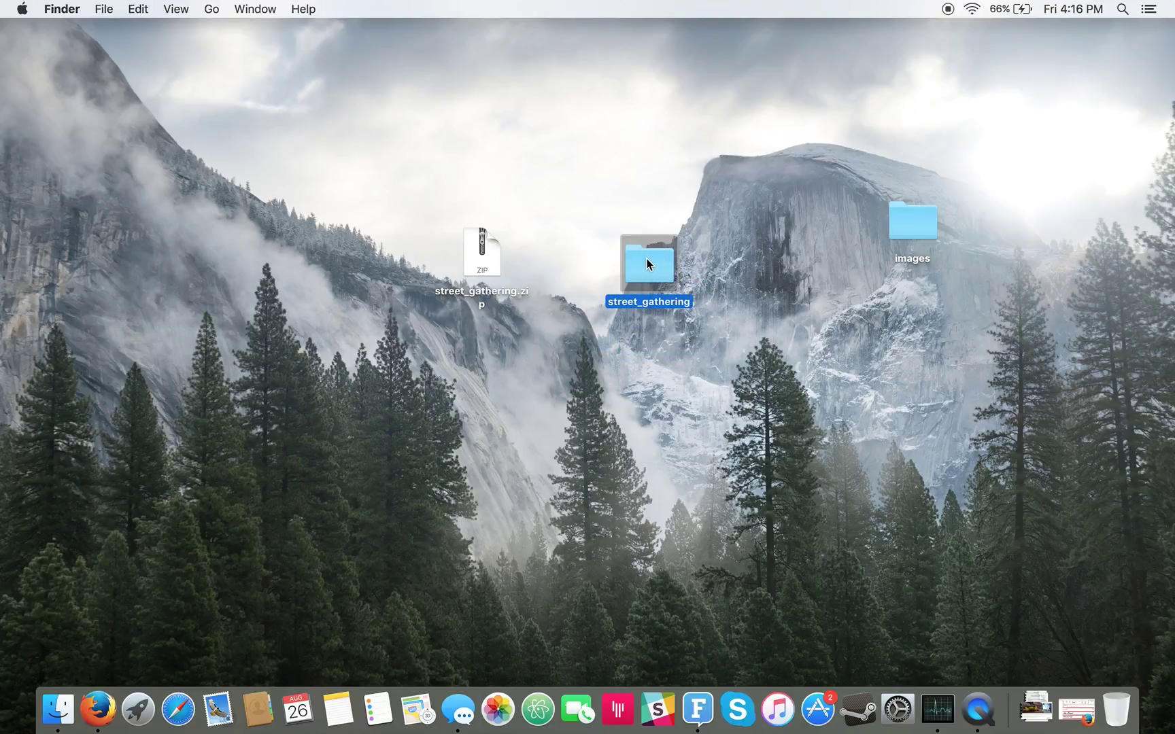
double_click(647, 264)
click(545, 189)
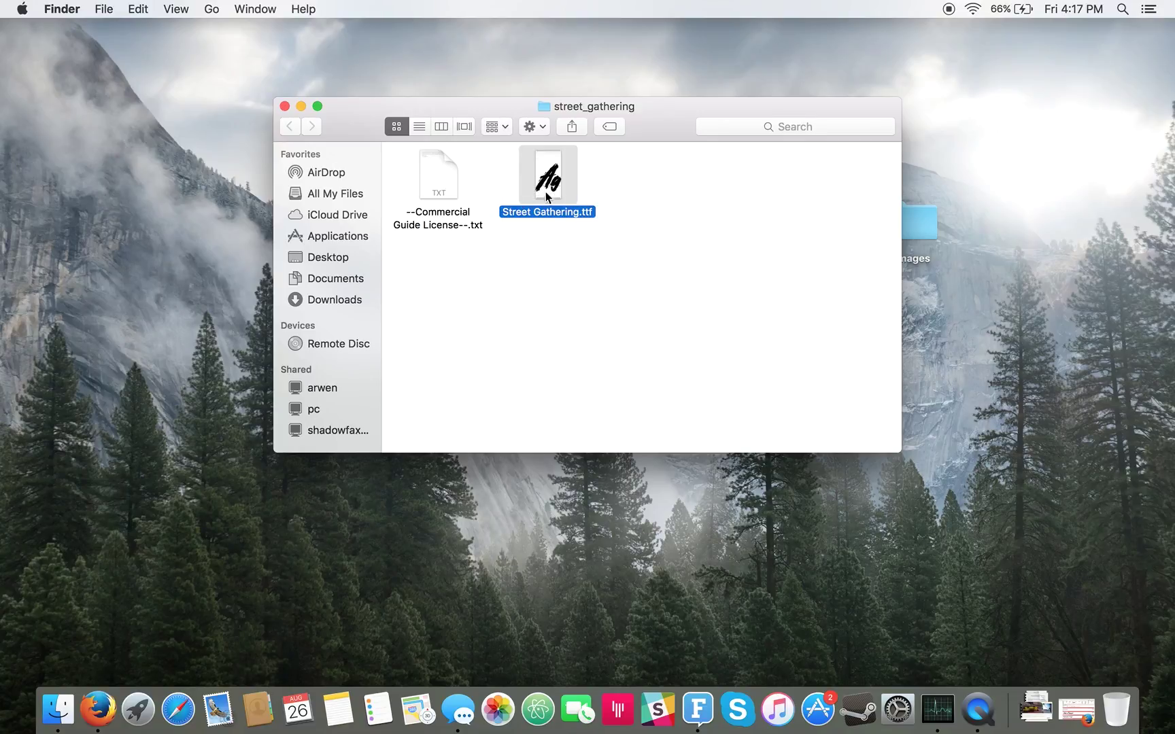
click(580, 291)
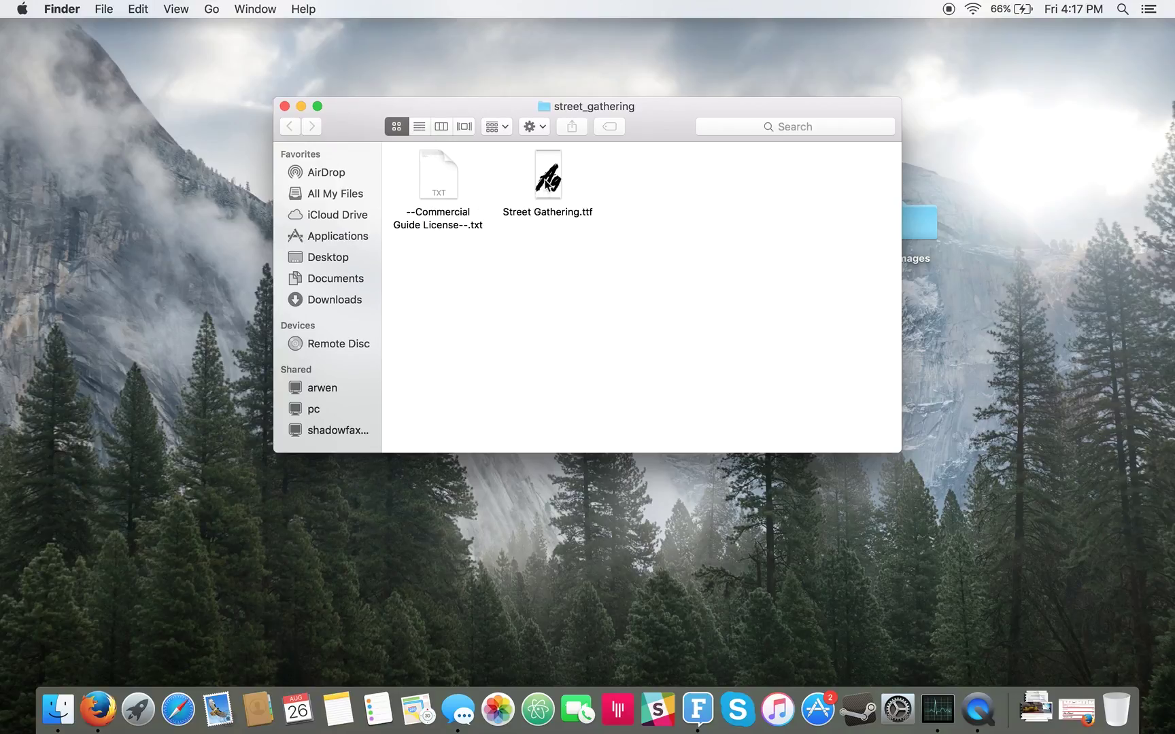
click(286, 106)
Step: Launch Font Book from Launchpad by searching 'font book'
click(140, 711)
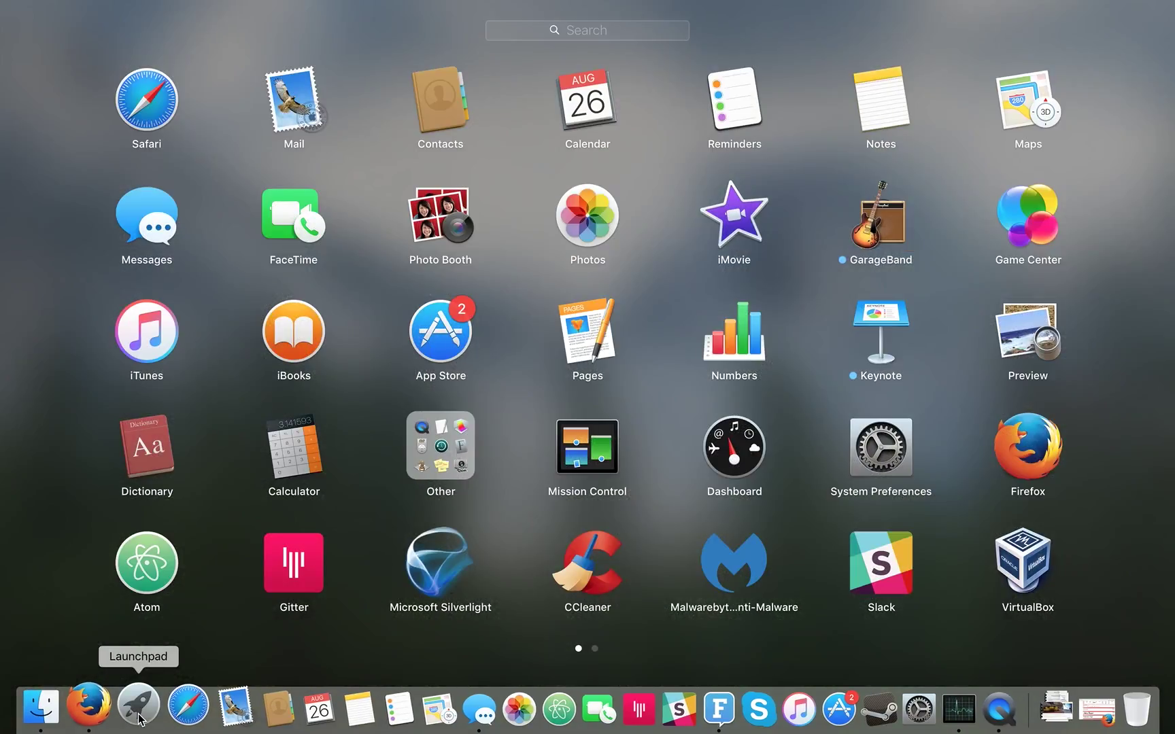
text(font book)
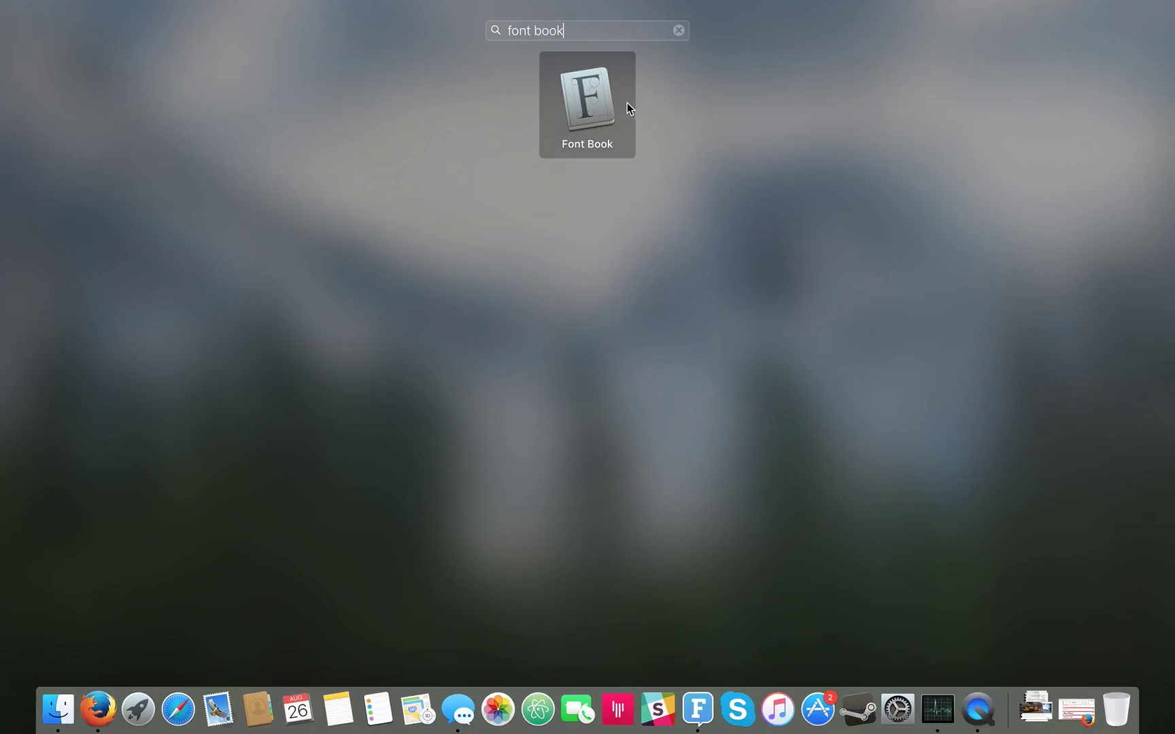
click(597, 98)
click(408, 212)
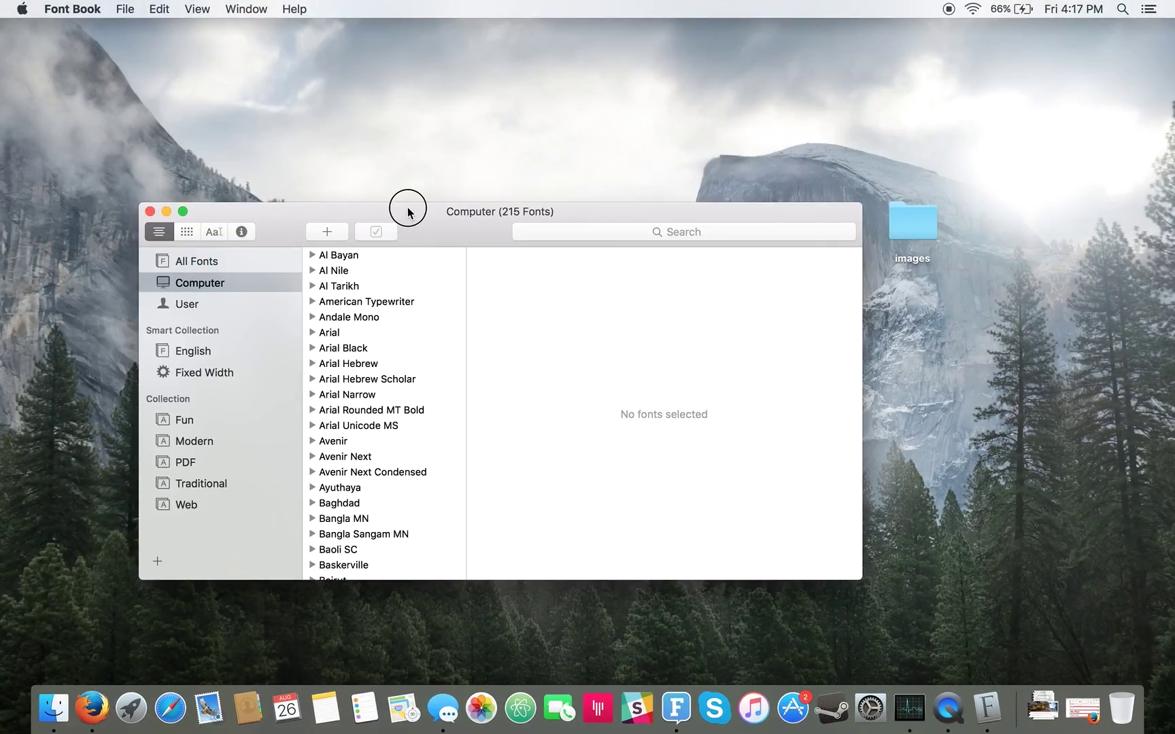
mouse_move(408, 211)
mouse_down()
mouse_move(346, 202)
mouse_move(398, 230)
mouse_up()
scroll(396, 430, up, 5)
scroll(397, 431, up, 10)
scroll(397, 430, down, 3)
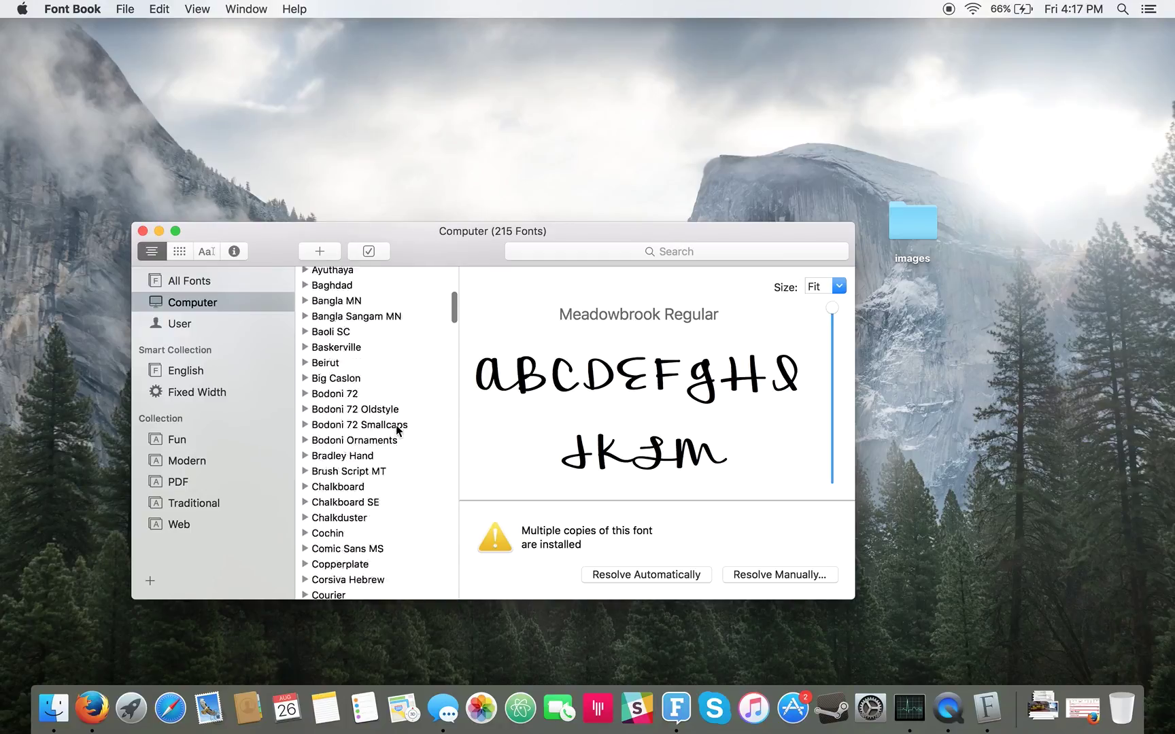
scroll(398, 431, up, 4)
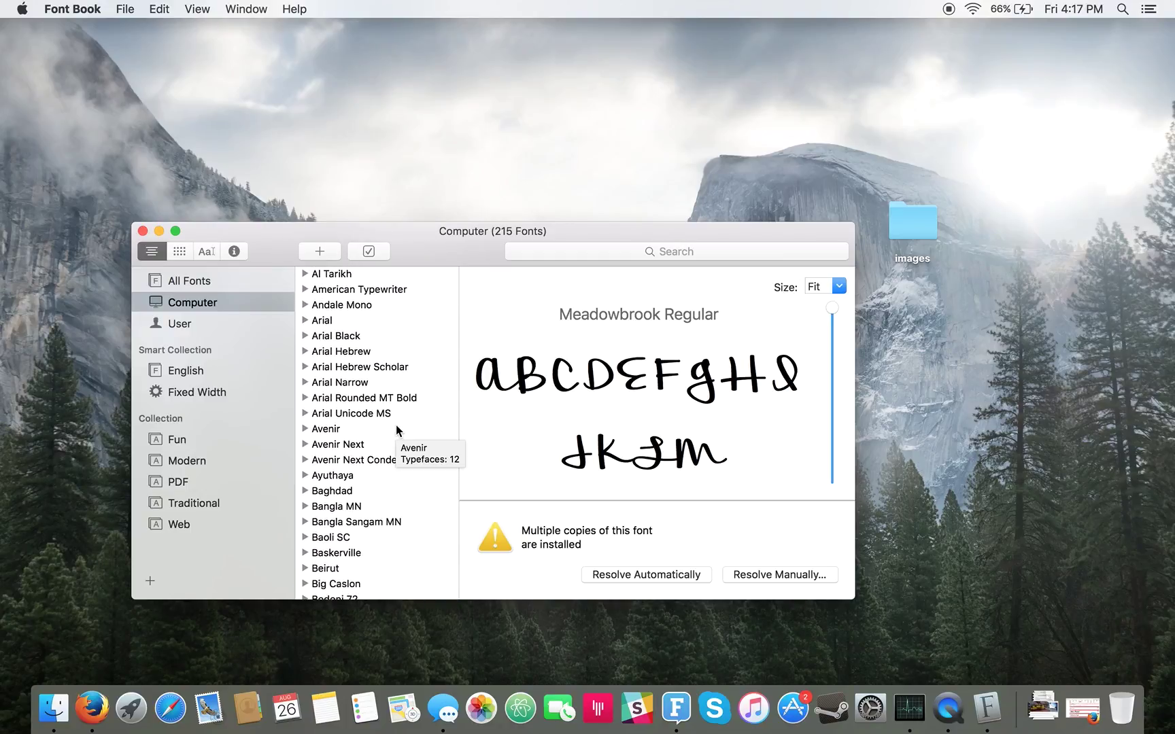
click(176, 304)
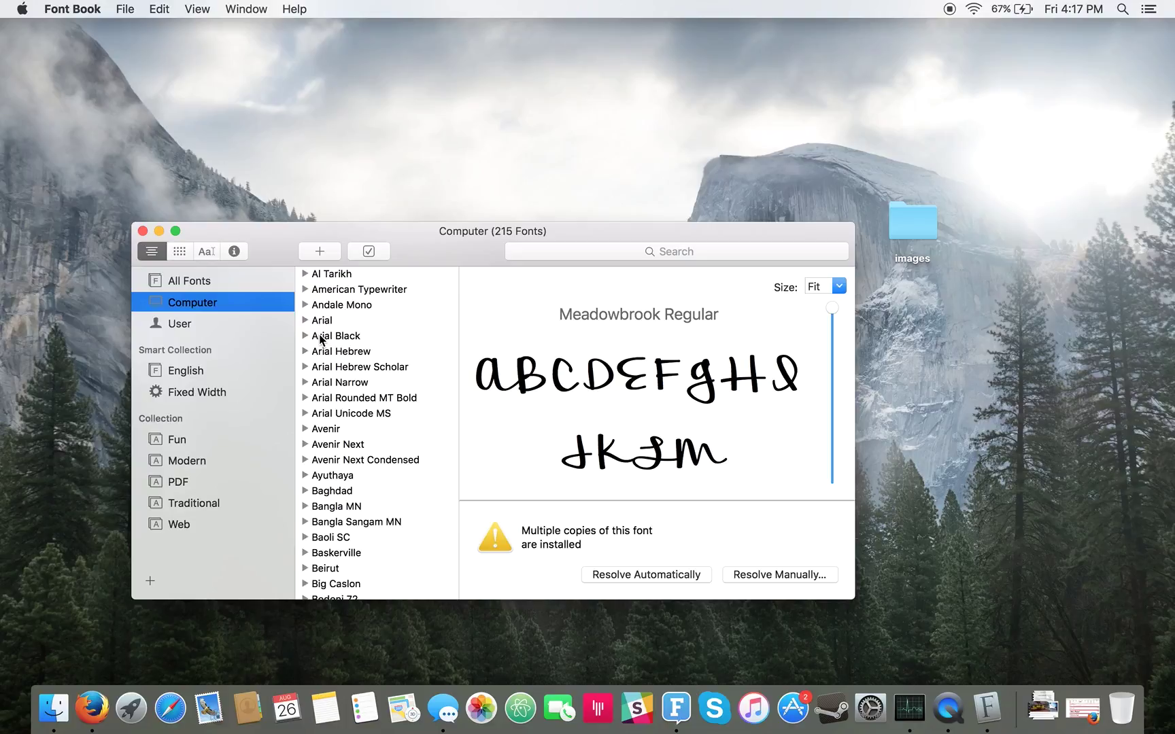
click(178, 325)
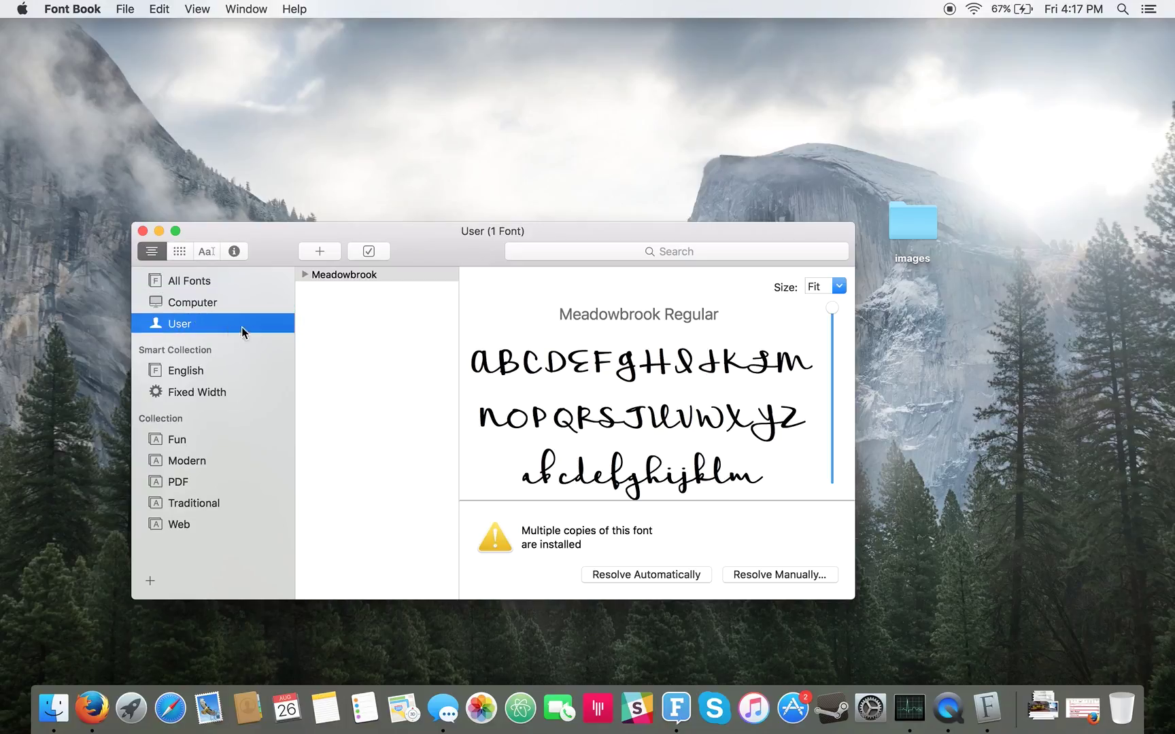
click(195, 307)
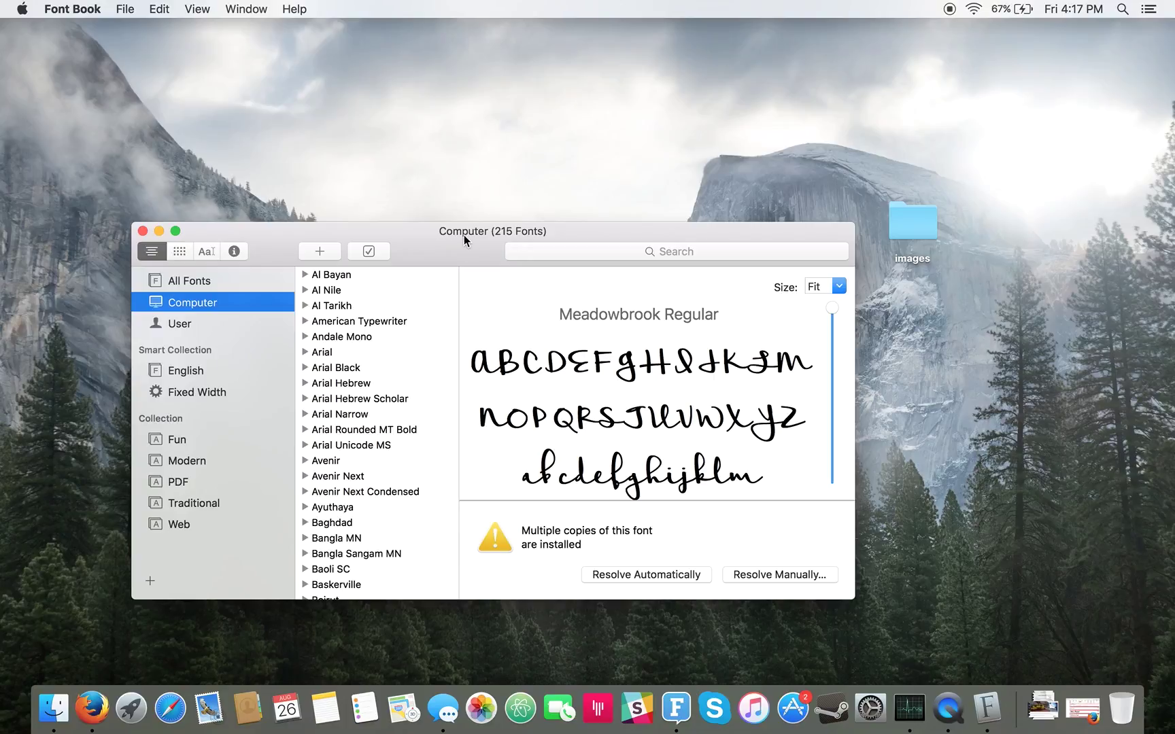
Step: Add Desktop/street_gathering/Street Gathering.ttf to Font Book, authorizing with the admin password
click(321, 253)
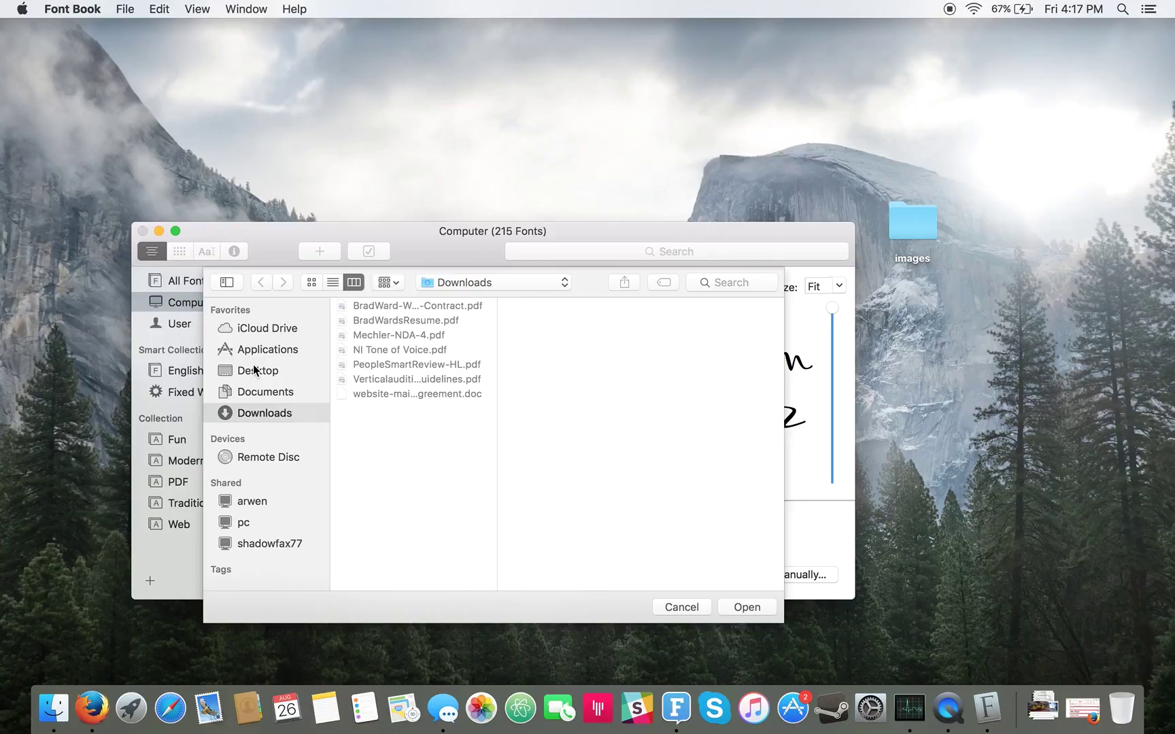
click(253, 369)
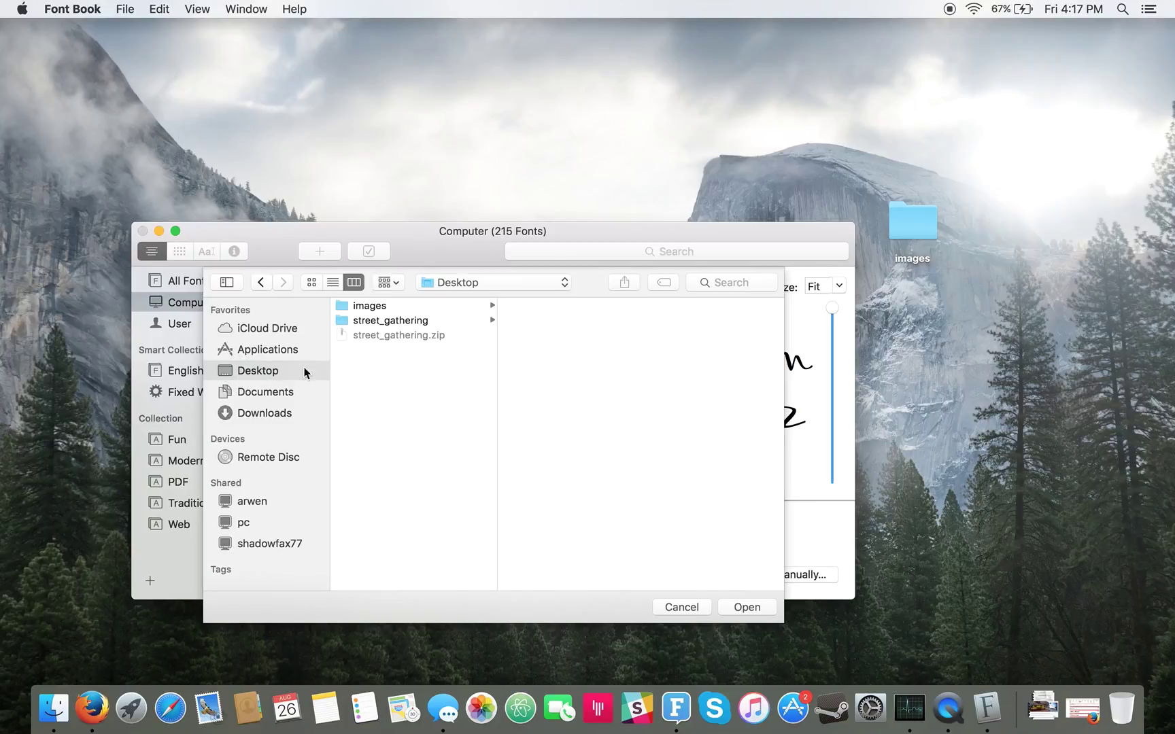
click(416, 324)
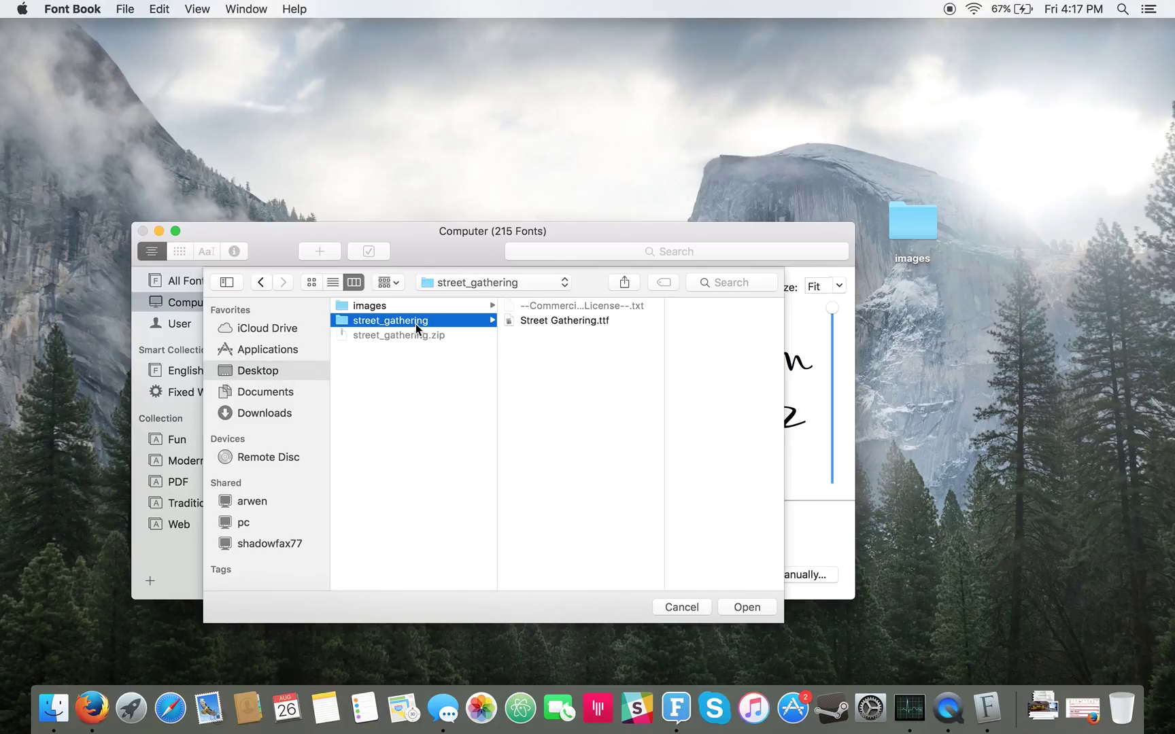
click(570, 321)
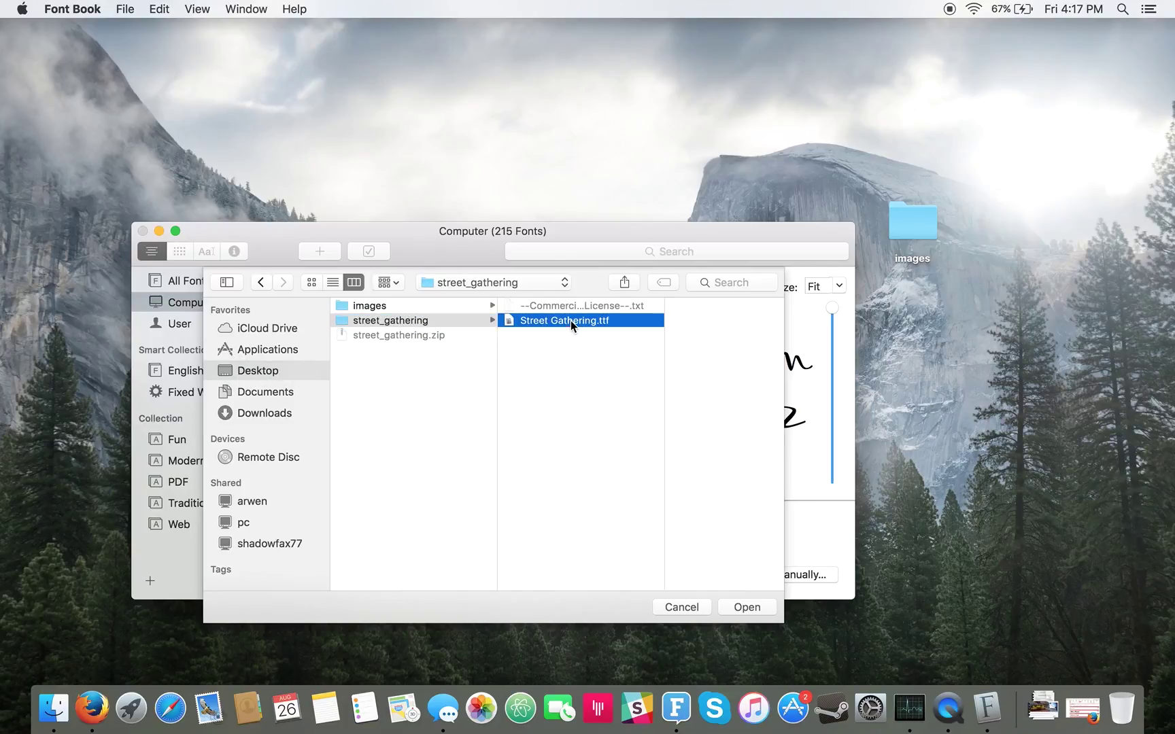
click(751, 608)
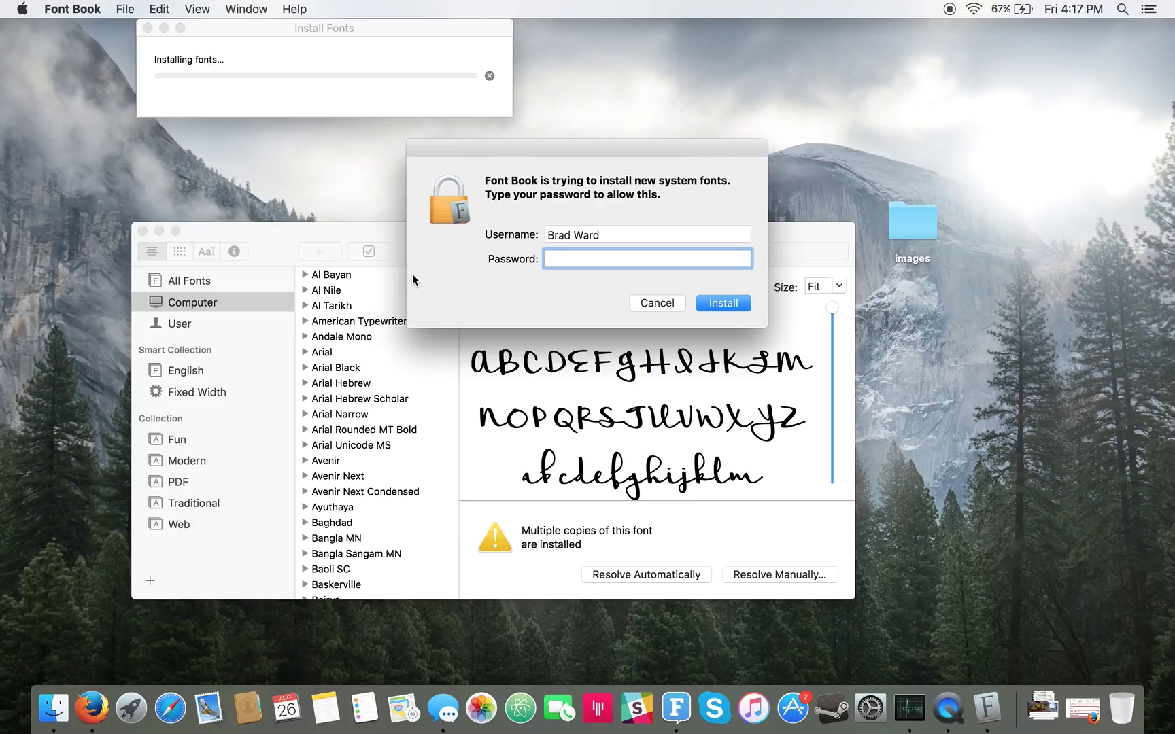
text(•••••••••••)
key(Return)
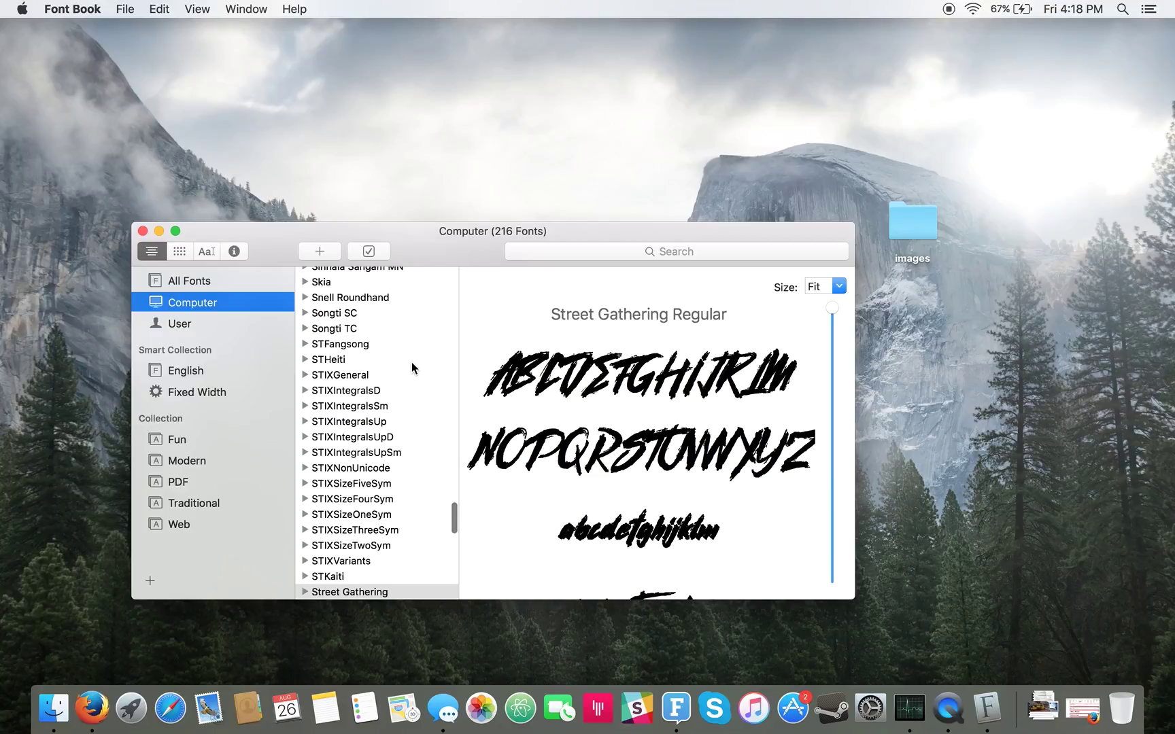
Step: Switch to the User collection and preview its only font, Meadowbrook
scroll(586, 441, down, 3)
scroll(586, 441, up, 3)
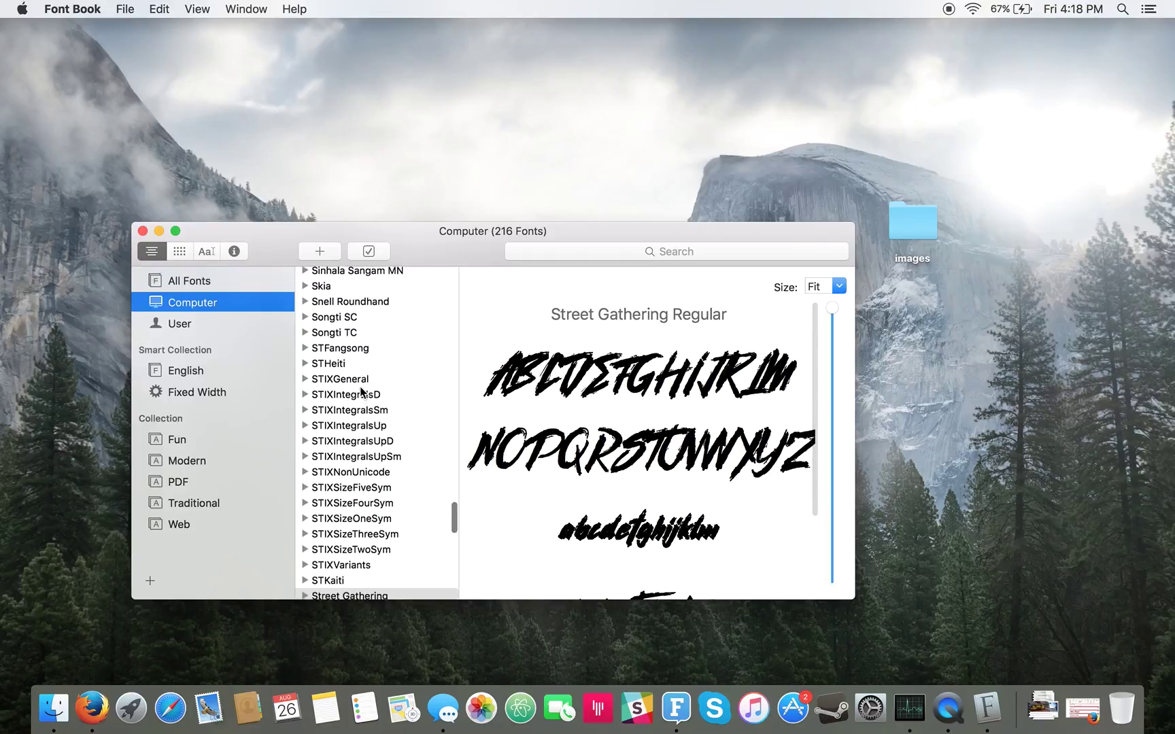
scroll(362, 391, up, 4)
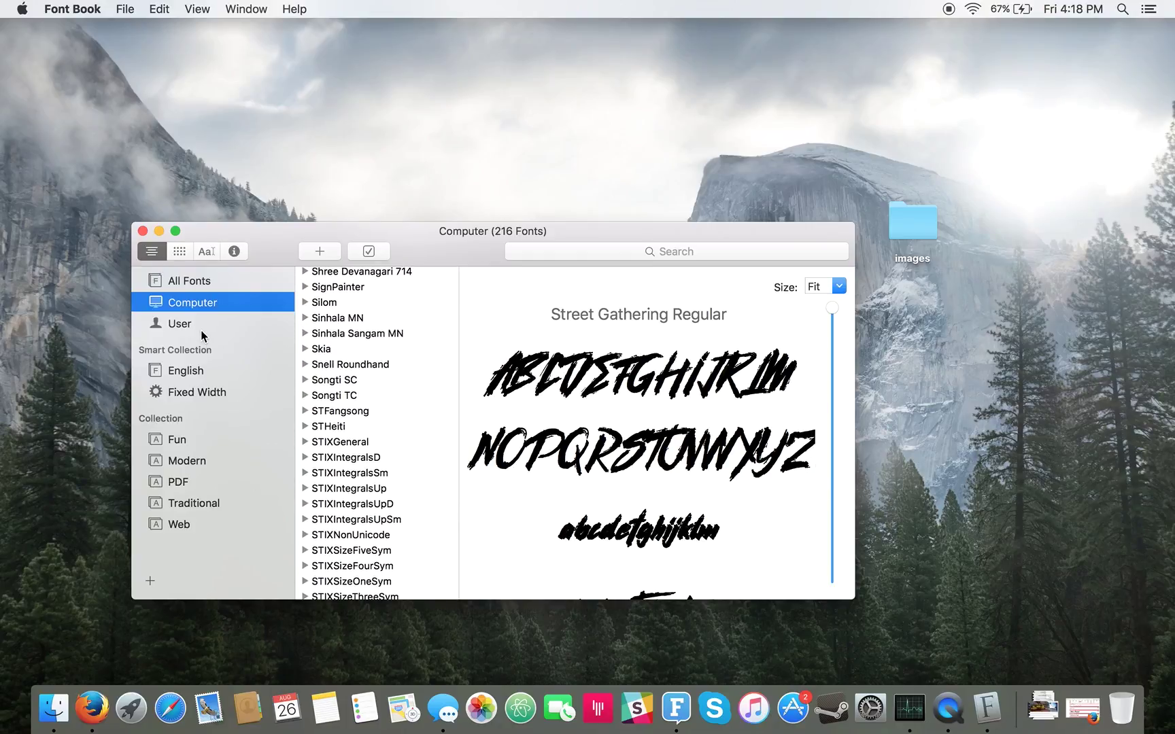
mouse_move(197, 327)
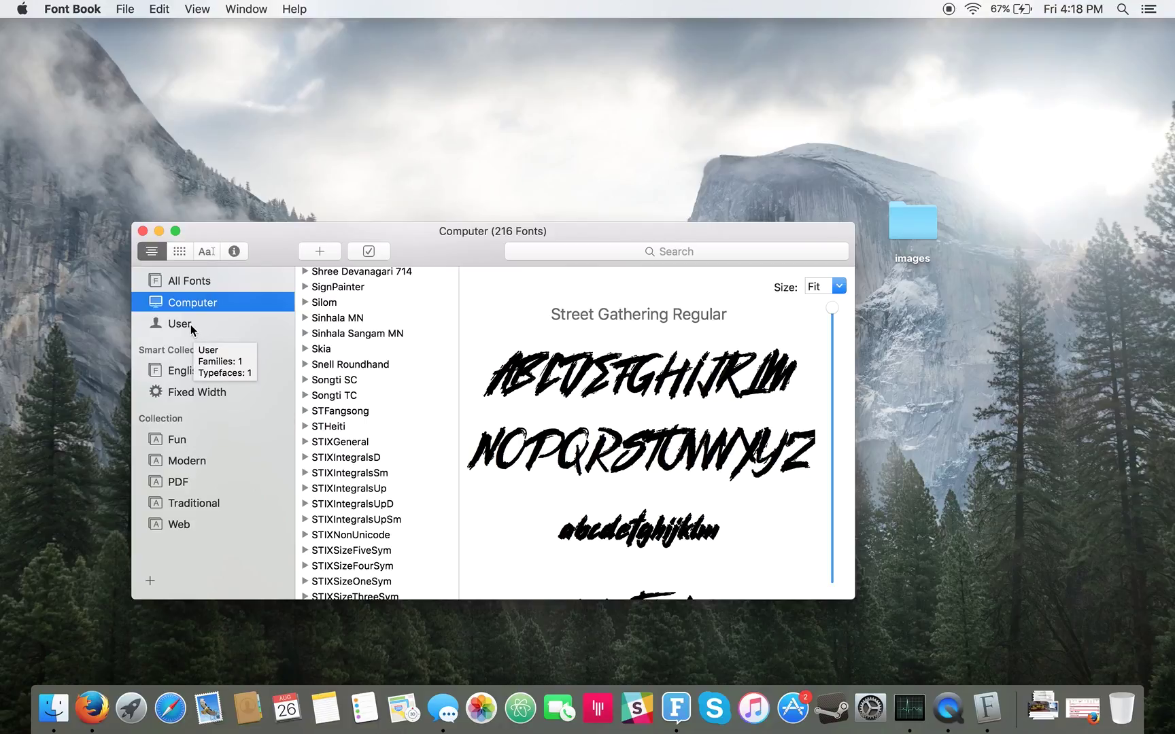
click(191, 329)
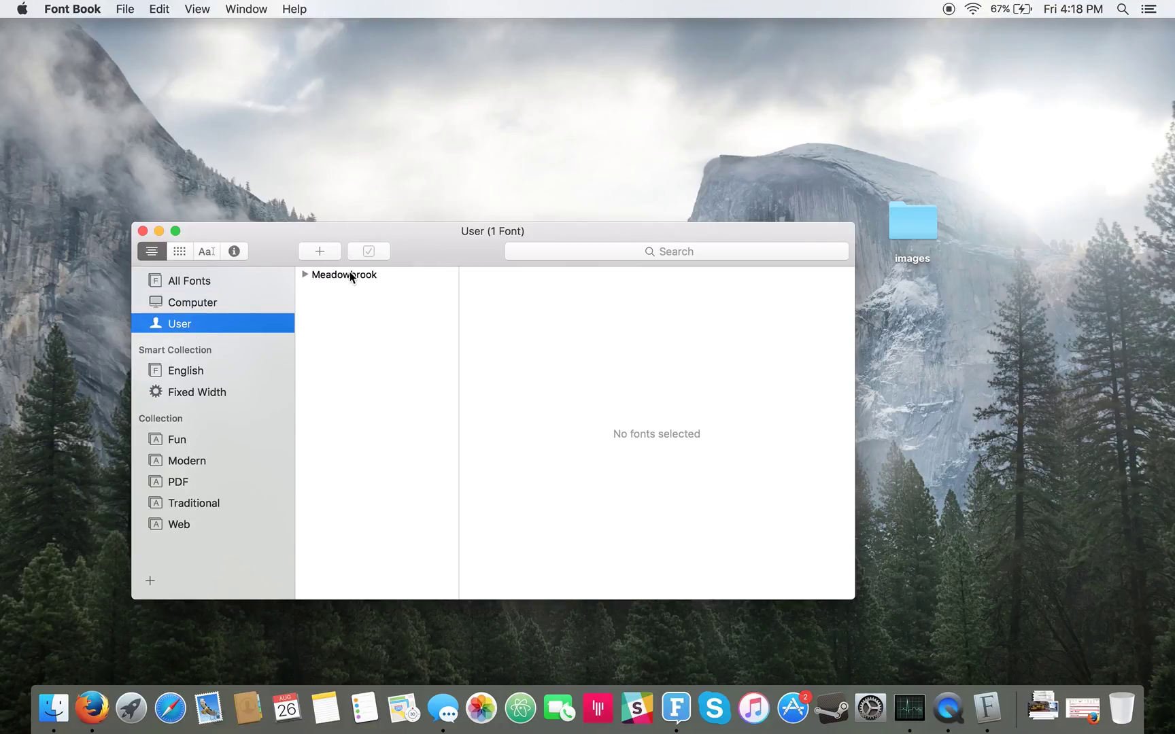
click(206, 310)
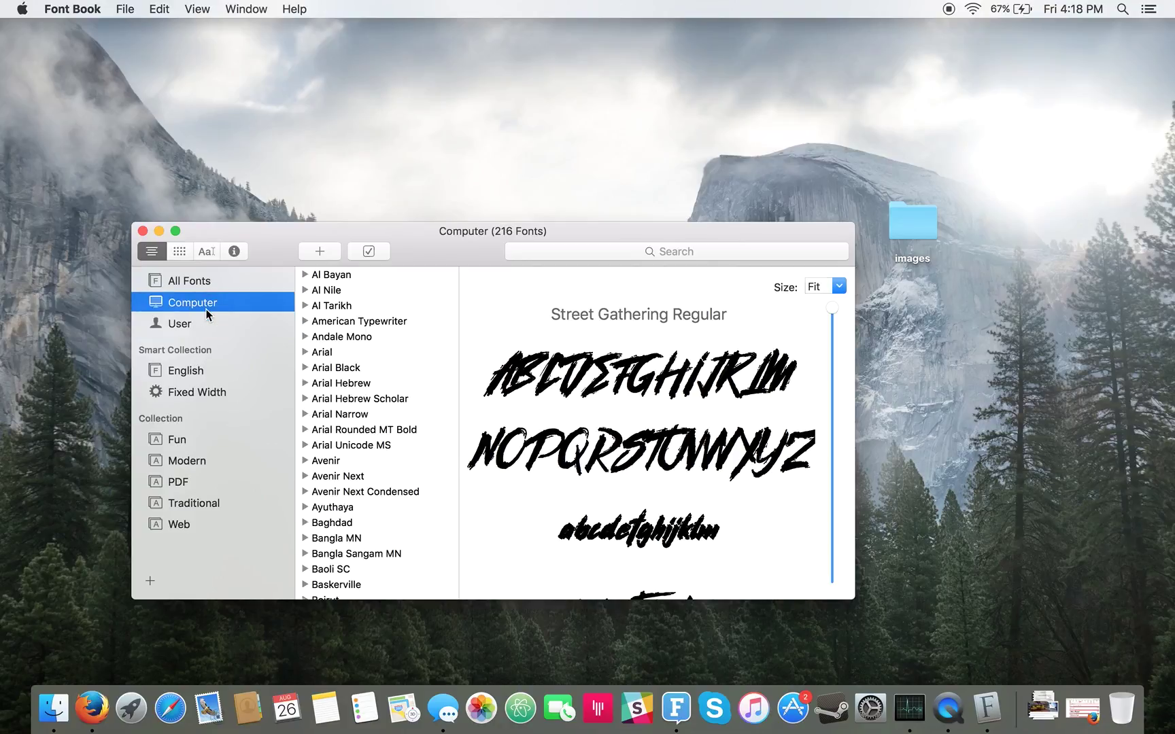
click(236, 330)
click(338, 276)
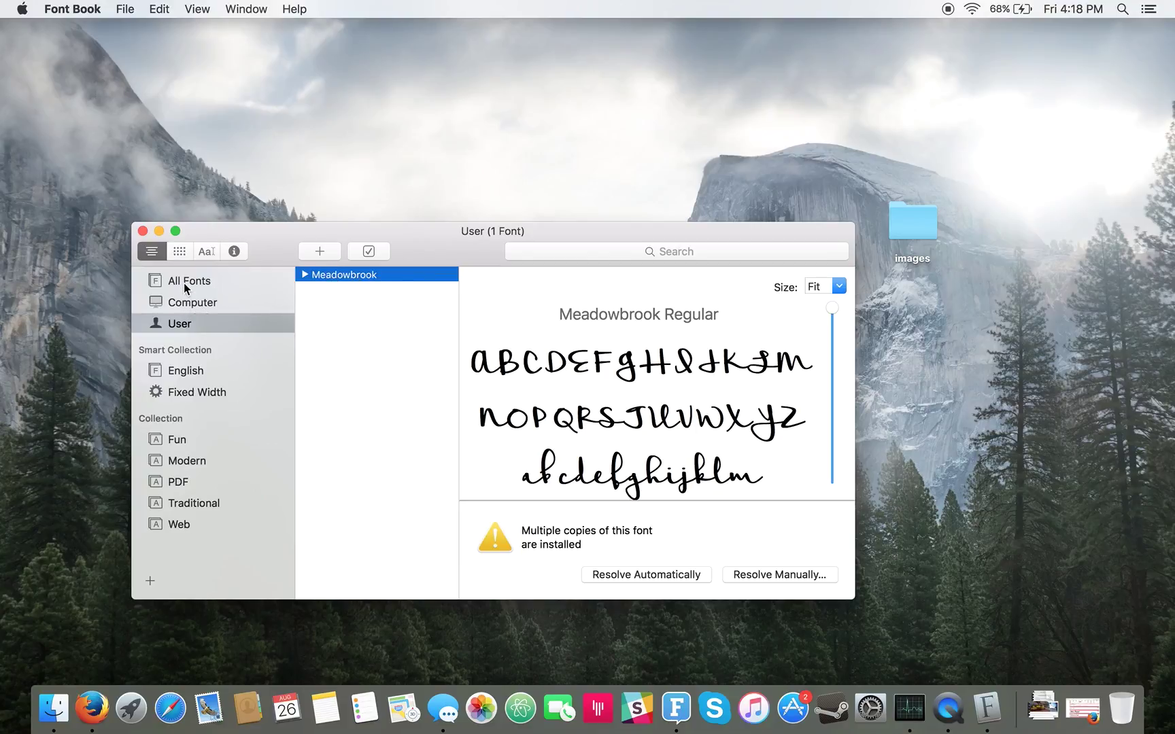
right_click(339, 272)
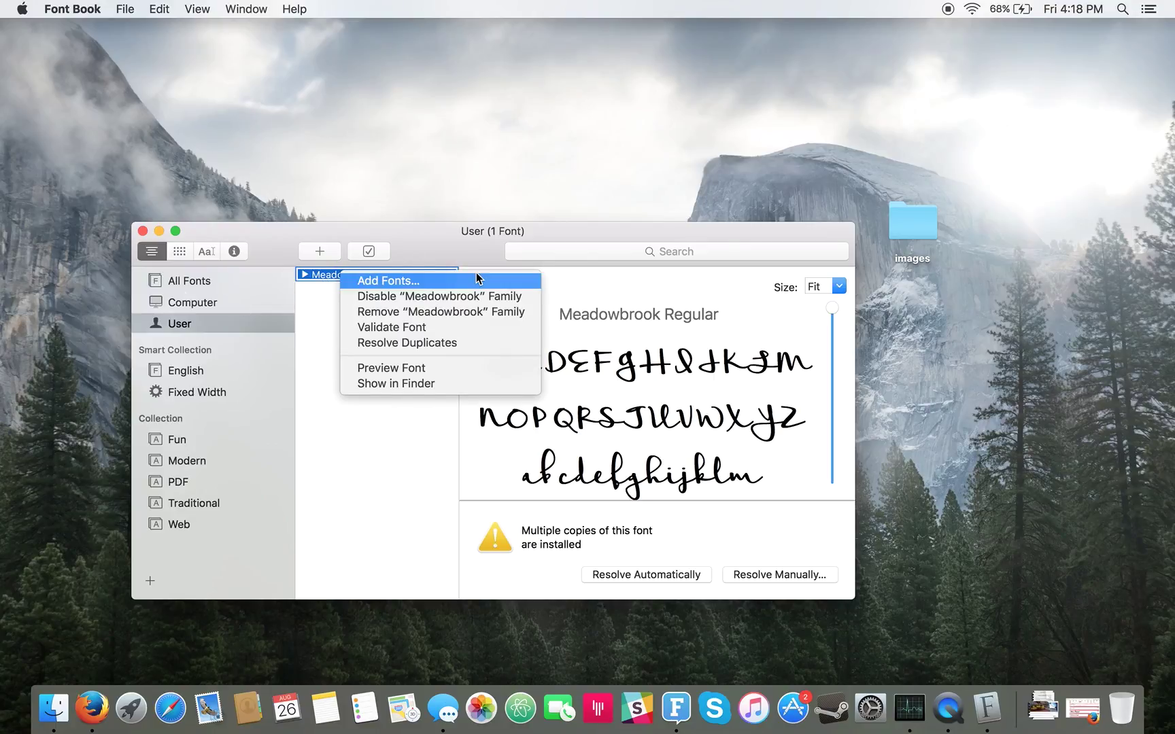
click(488, 327)
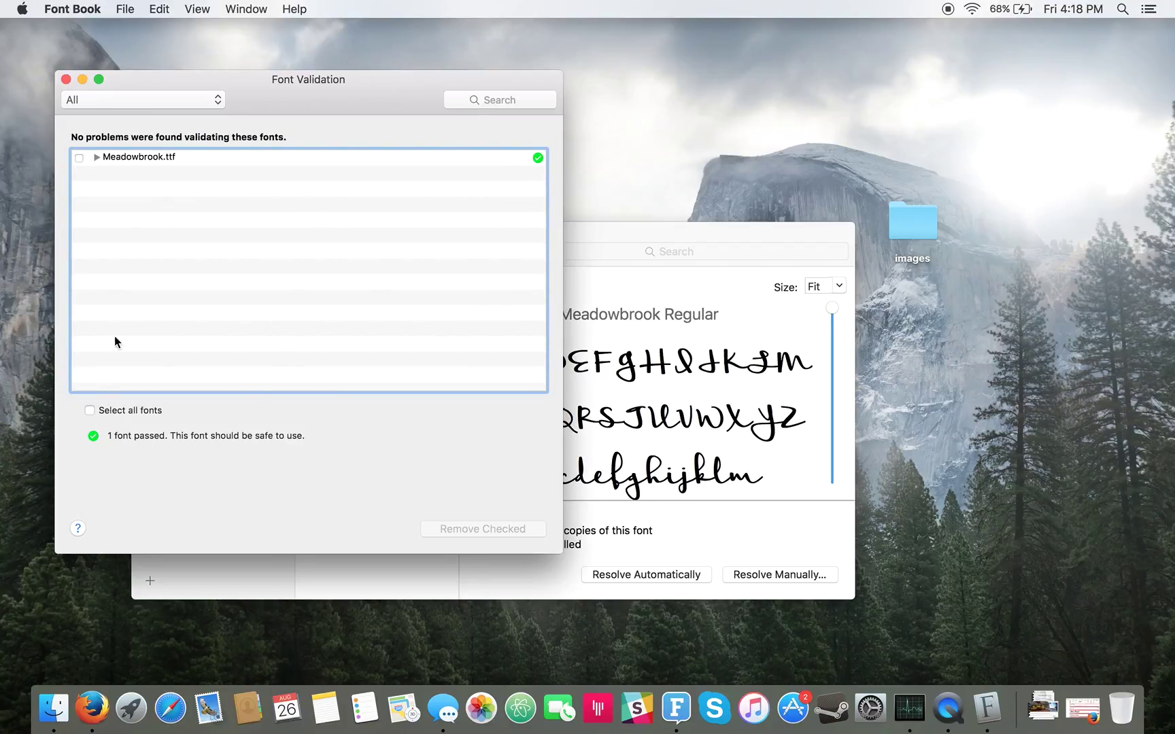
drag(114, 437, 180, 435)
click(66, 79)
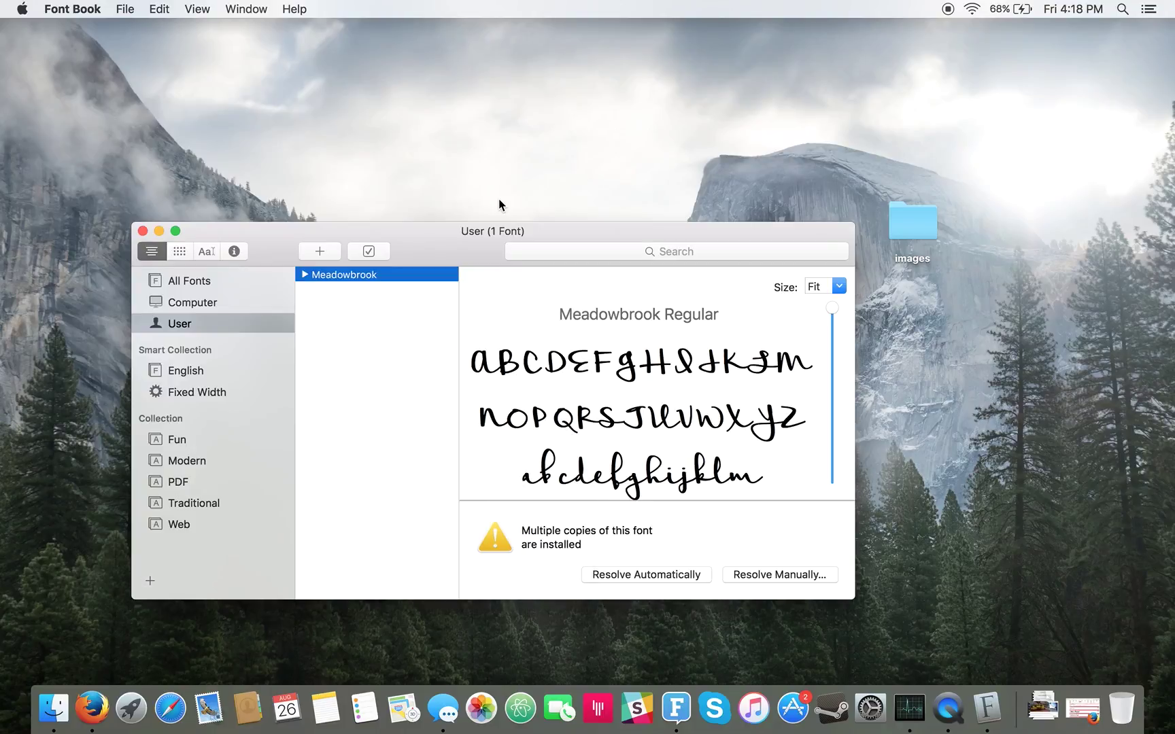
click(552, 230)
Step: Drag the Font Book window slightly lower, then click the desktop to activate Finder
drag(439, 230, 469, 171)
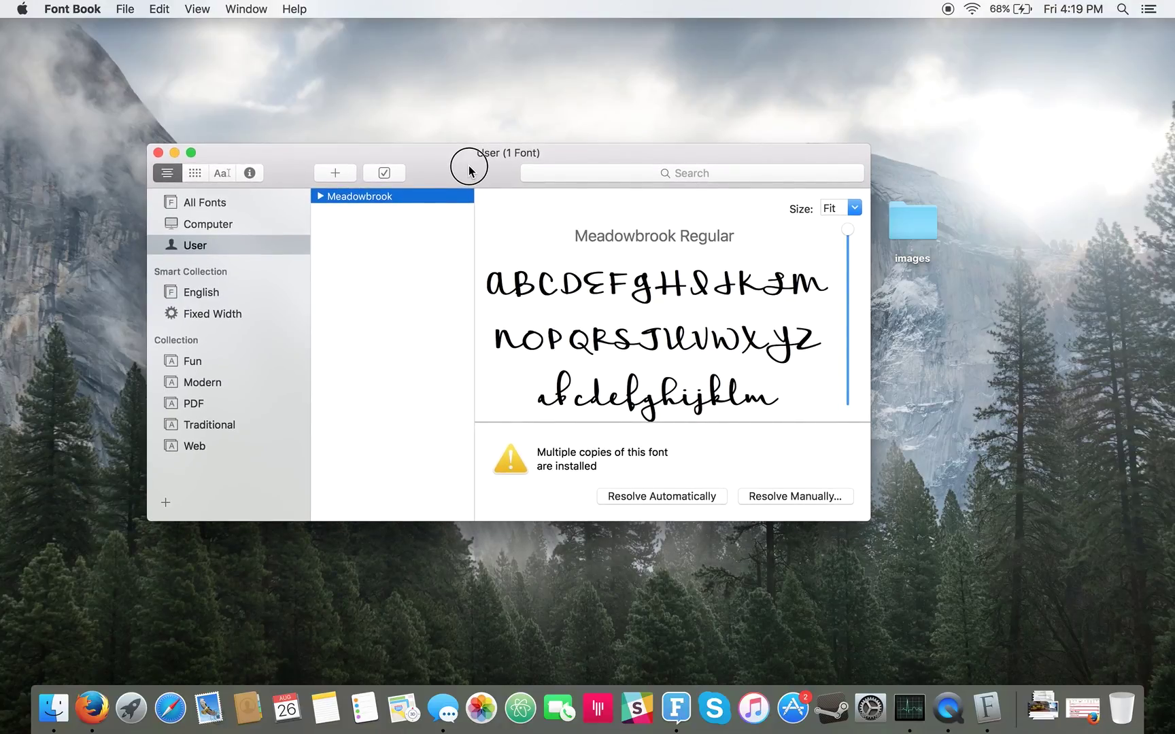
drag(469, 171, 466, 173)
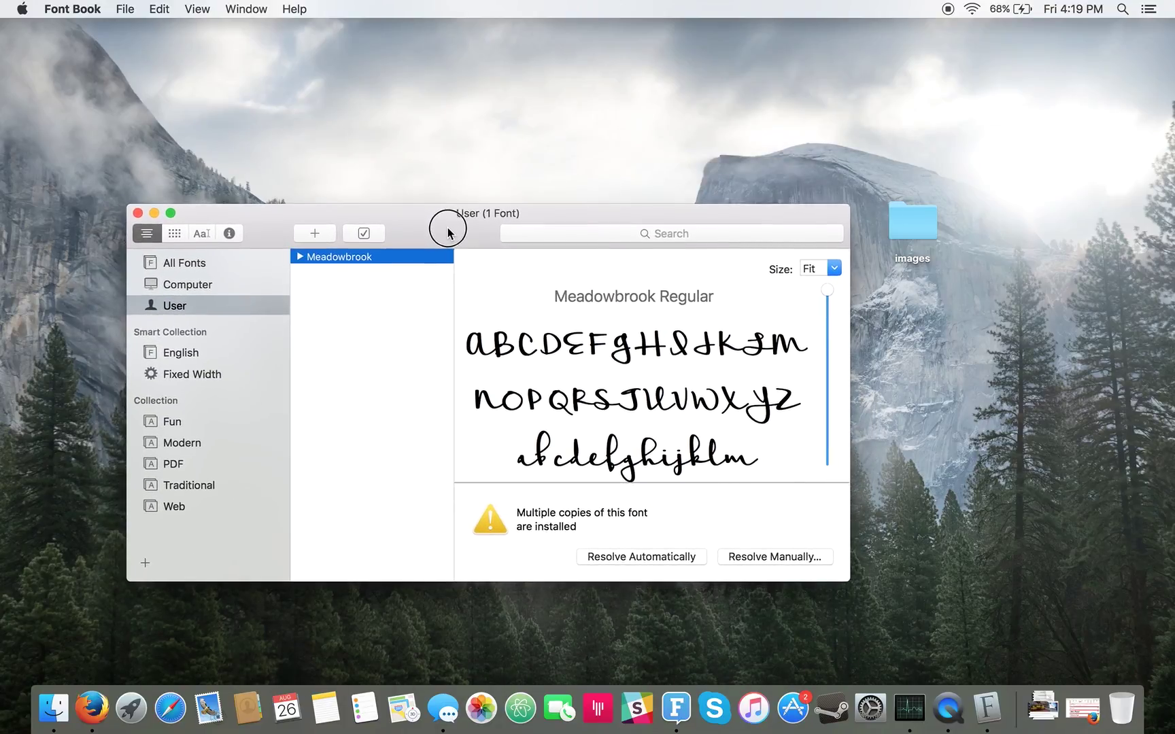
drag(447, 233, 469, 287)
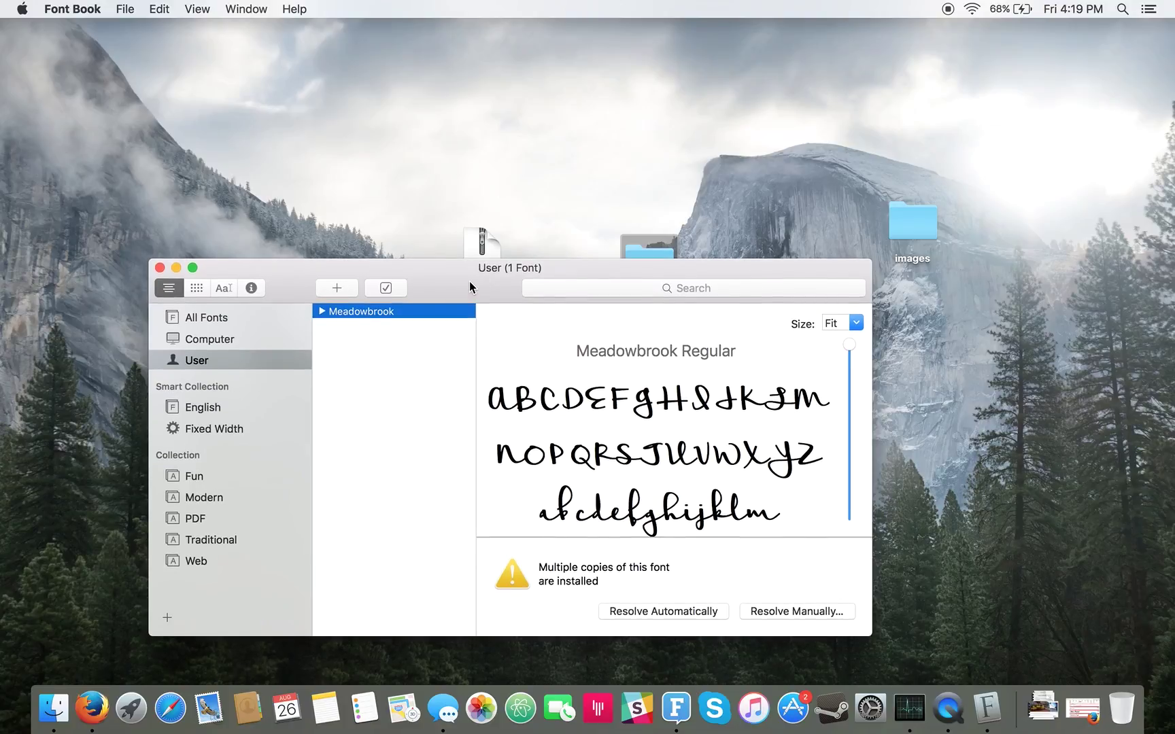
click(729, 145)
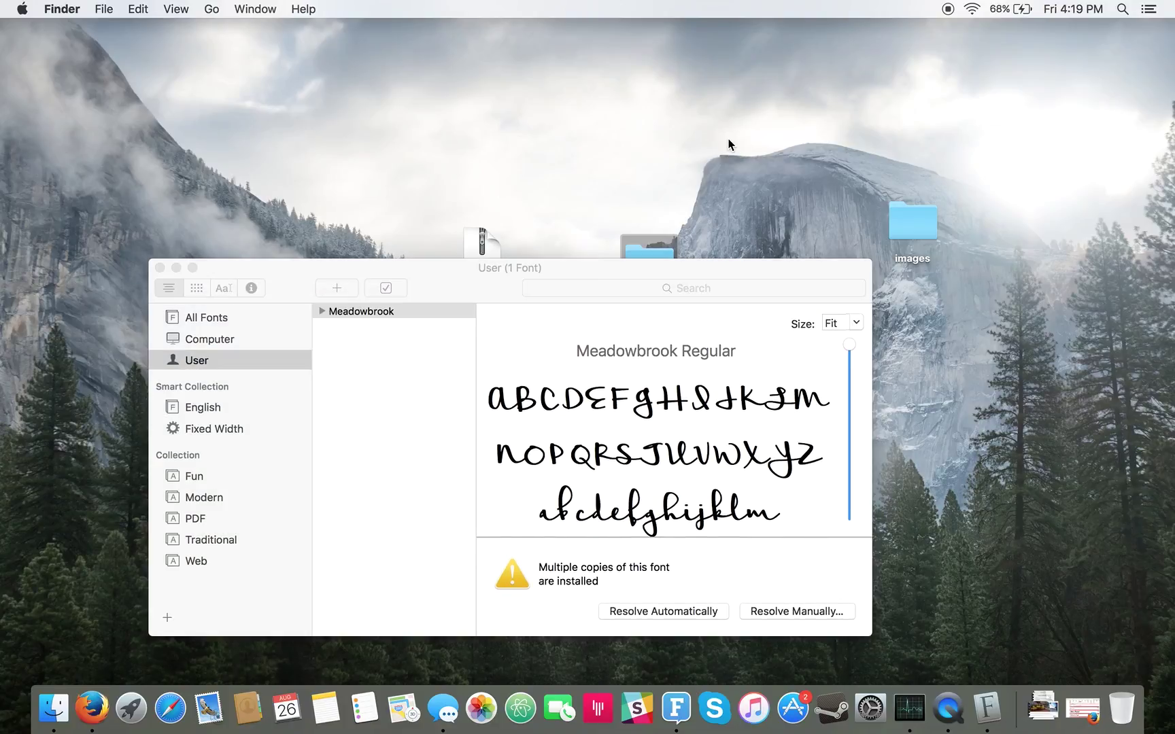